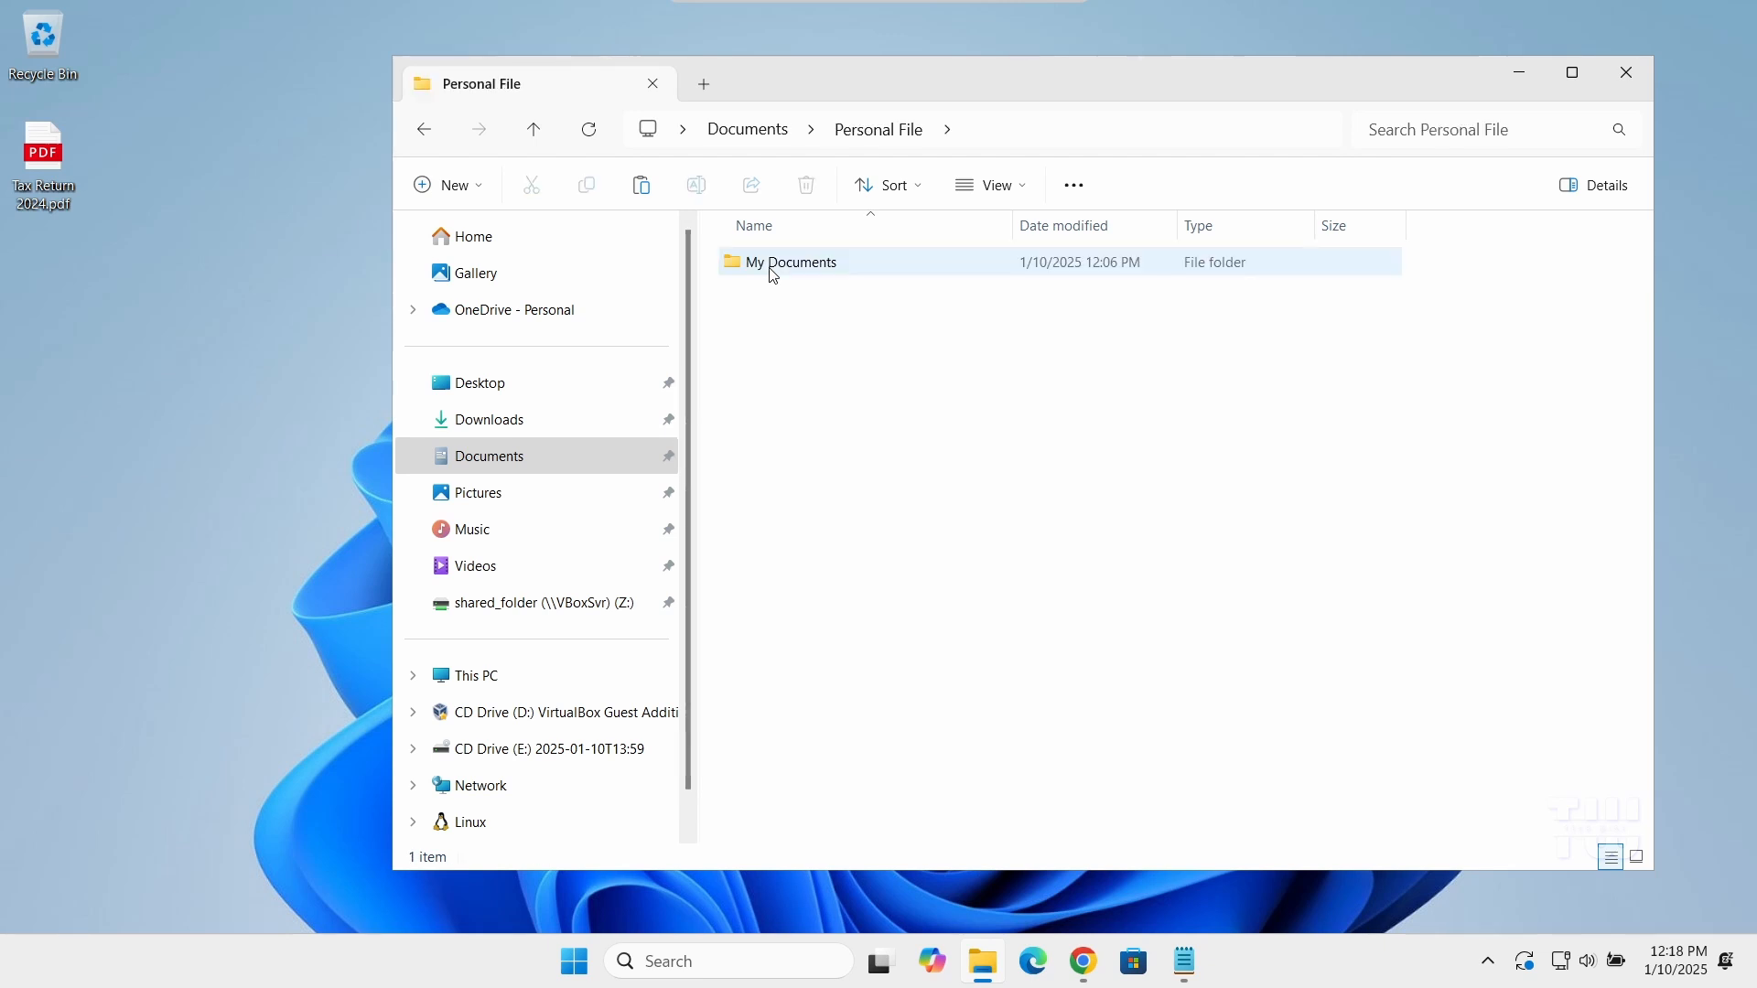
# Open the My Documents folder inside Personal File and look through its tax returns, photos and videos
pyautogui.doubleClick(784, 271)
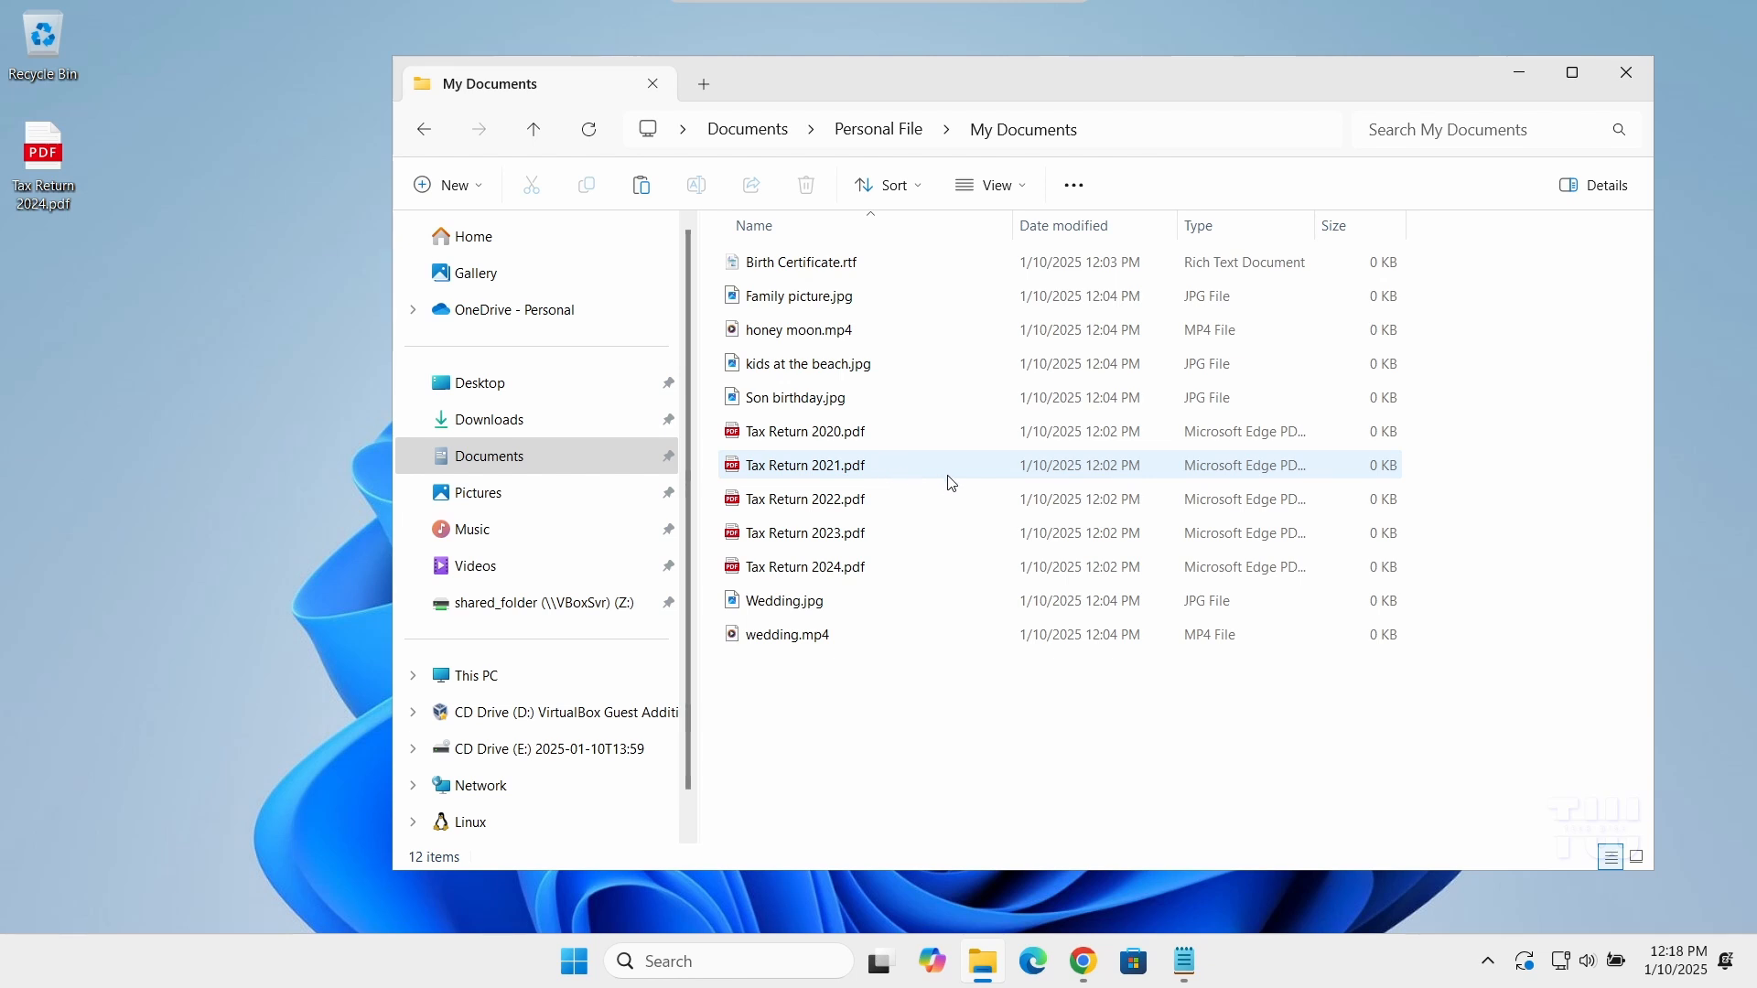
pyautogui.click(849, 445)
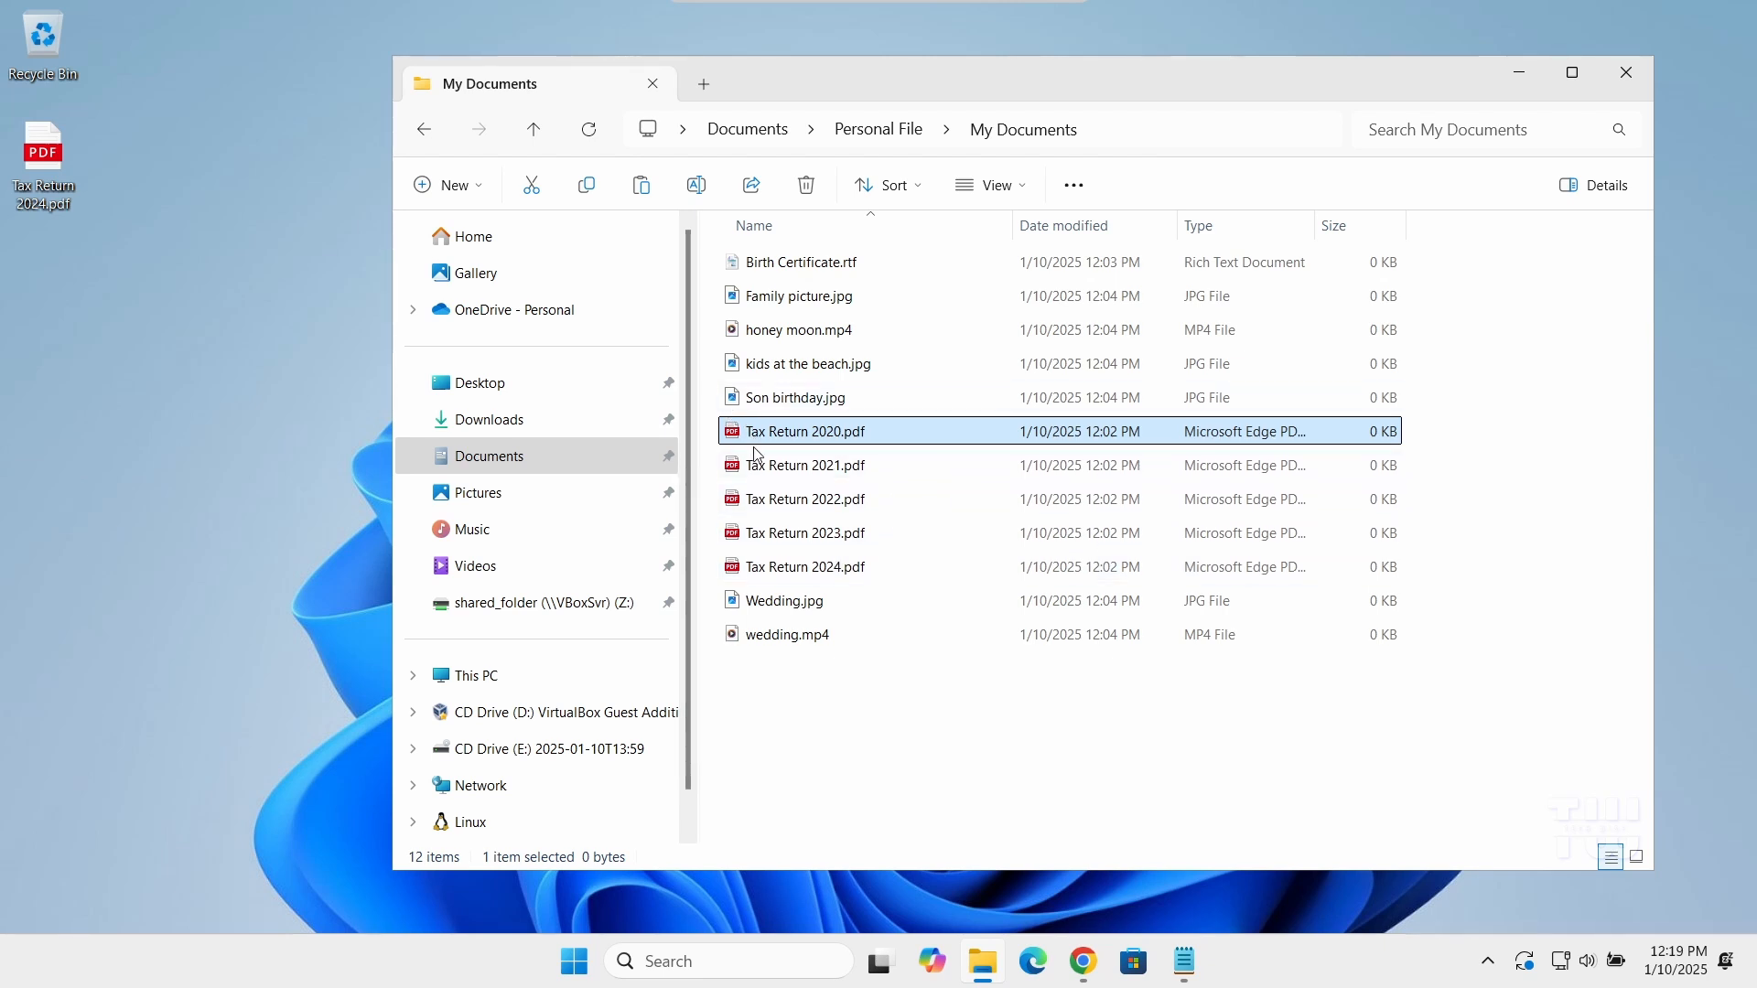
pyautogui.moveTo(879, 673); pyautogui.dragTo(796, 247)
pyautogui.click(806, 568)
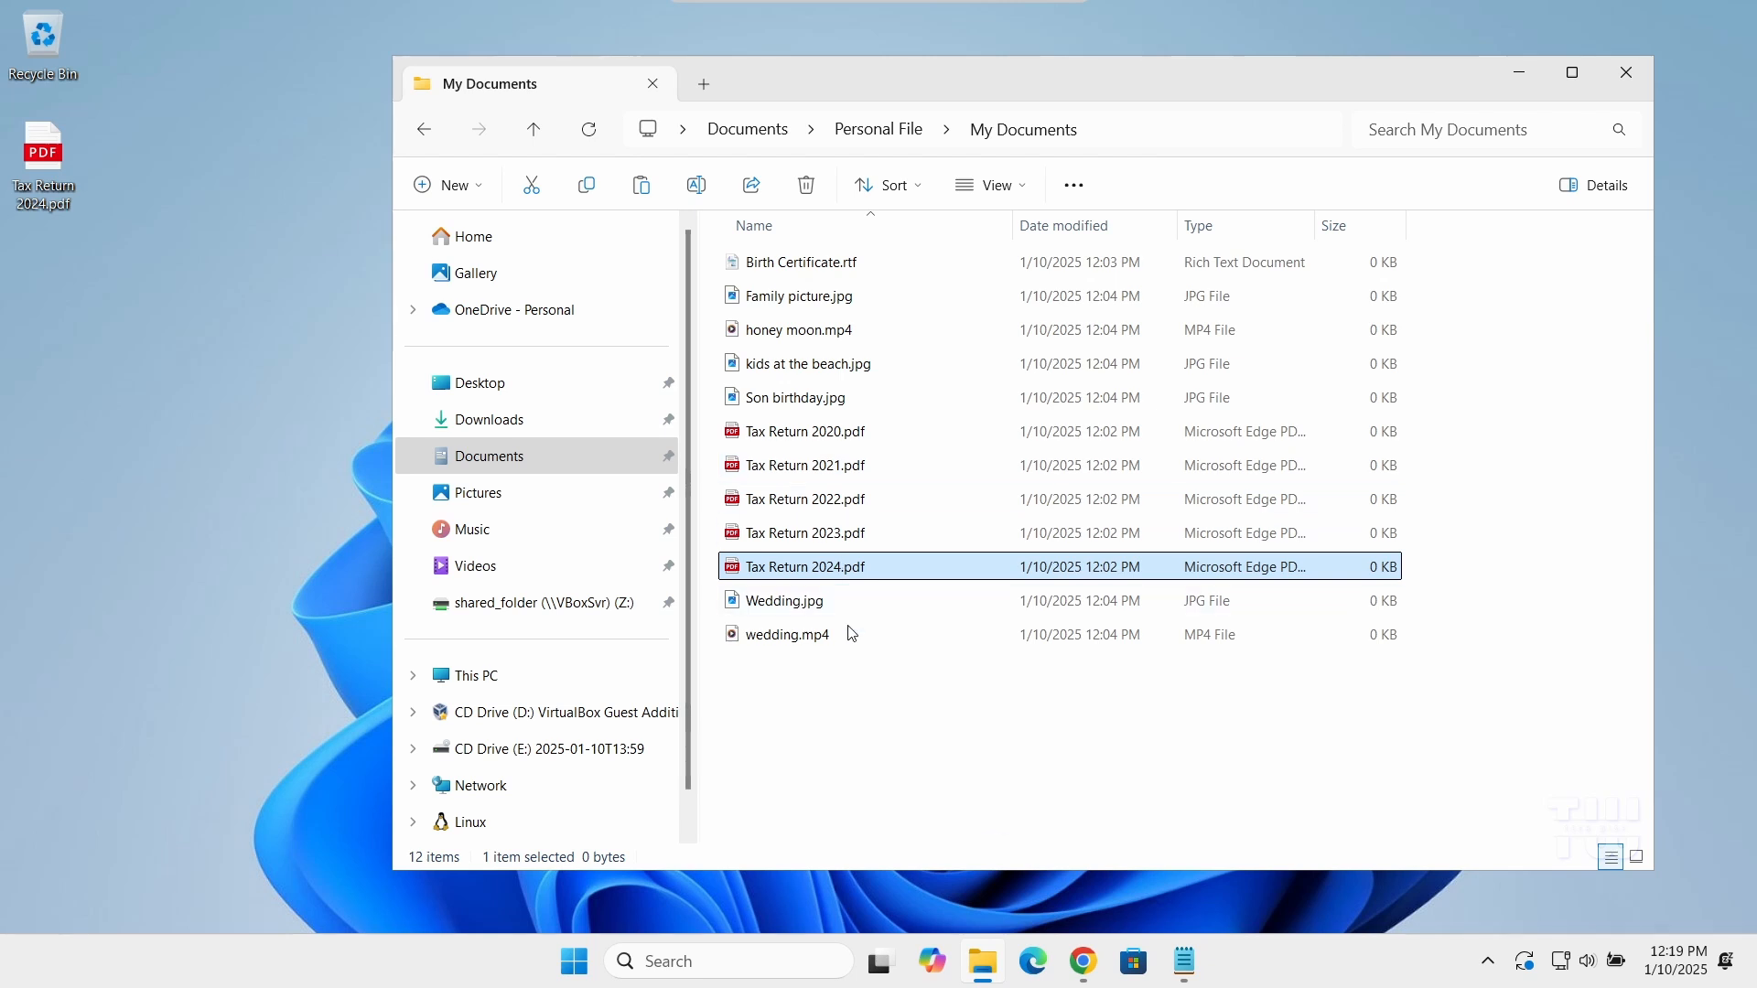
pyautogui.click(817, 458)
pyautogui.click(837, 500)
pyautogui.click(837, 534)
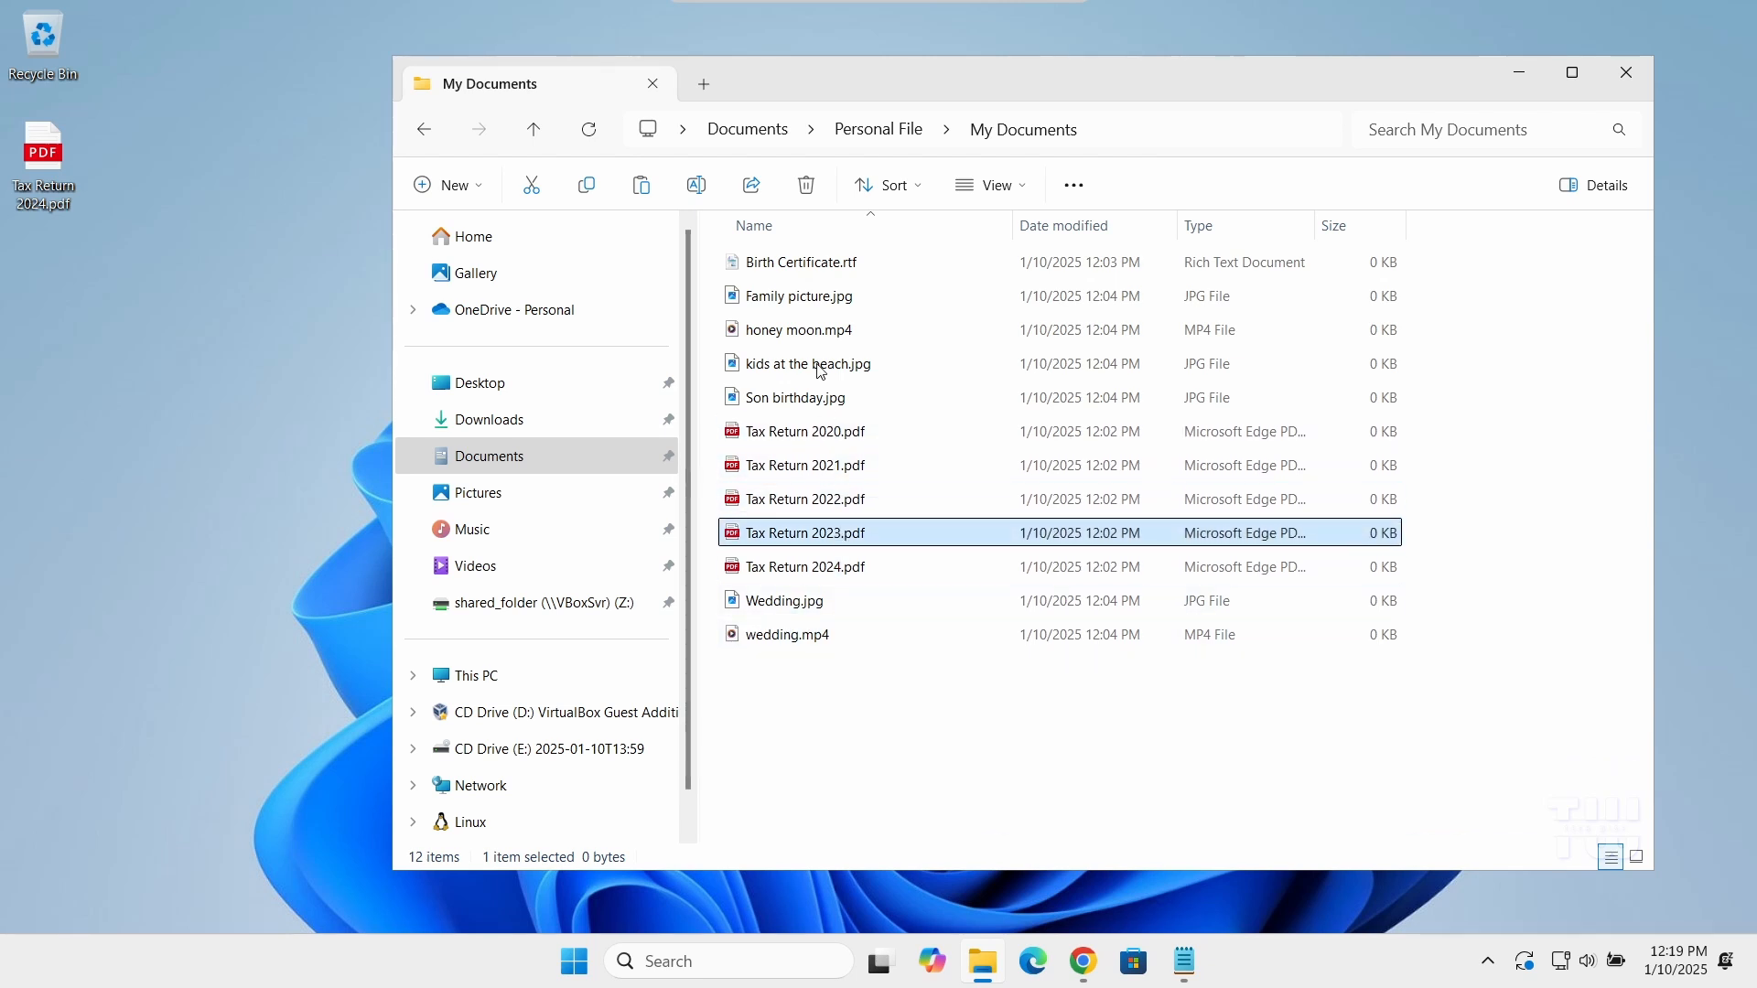
pyautogui.click(814, 331)
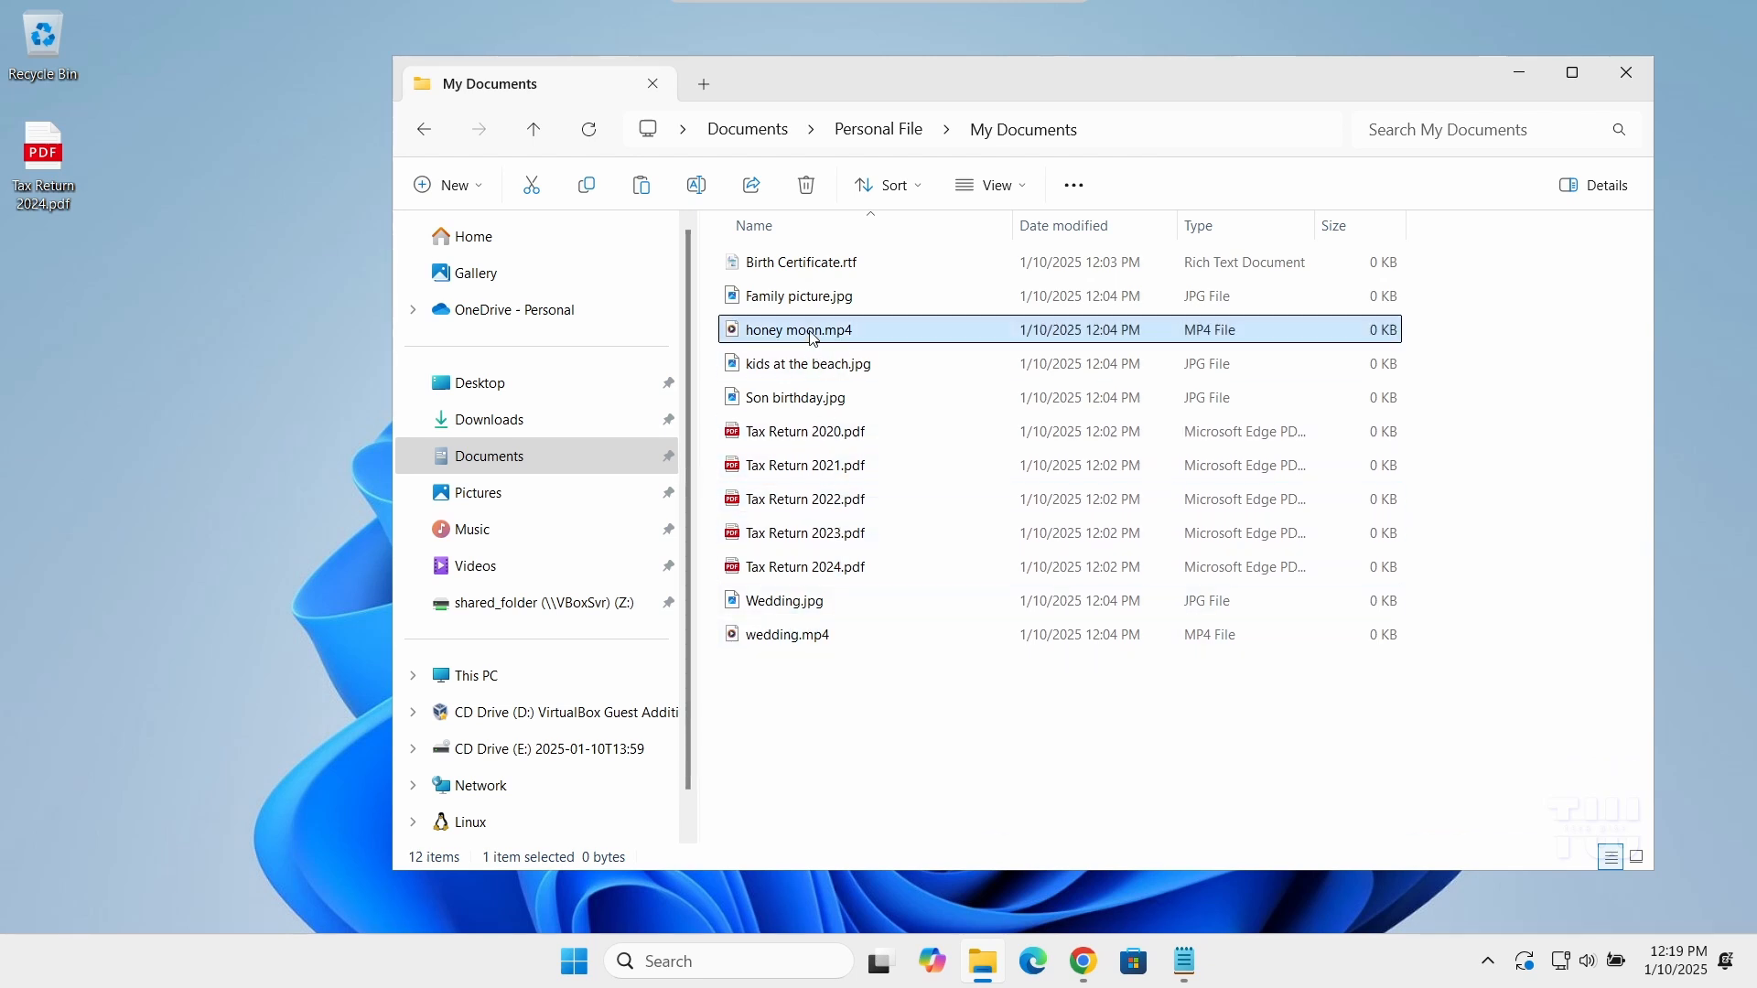
# Delete Tax Return 2020.pdf from the My Documents folder
pyautogui.click(817, 437)
pyautogui.rightClick(818, 437)
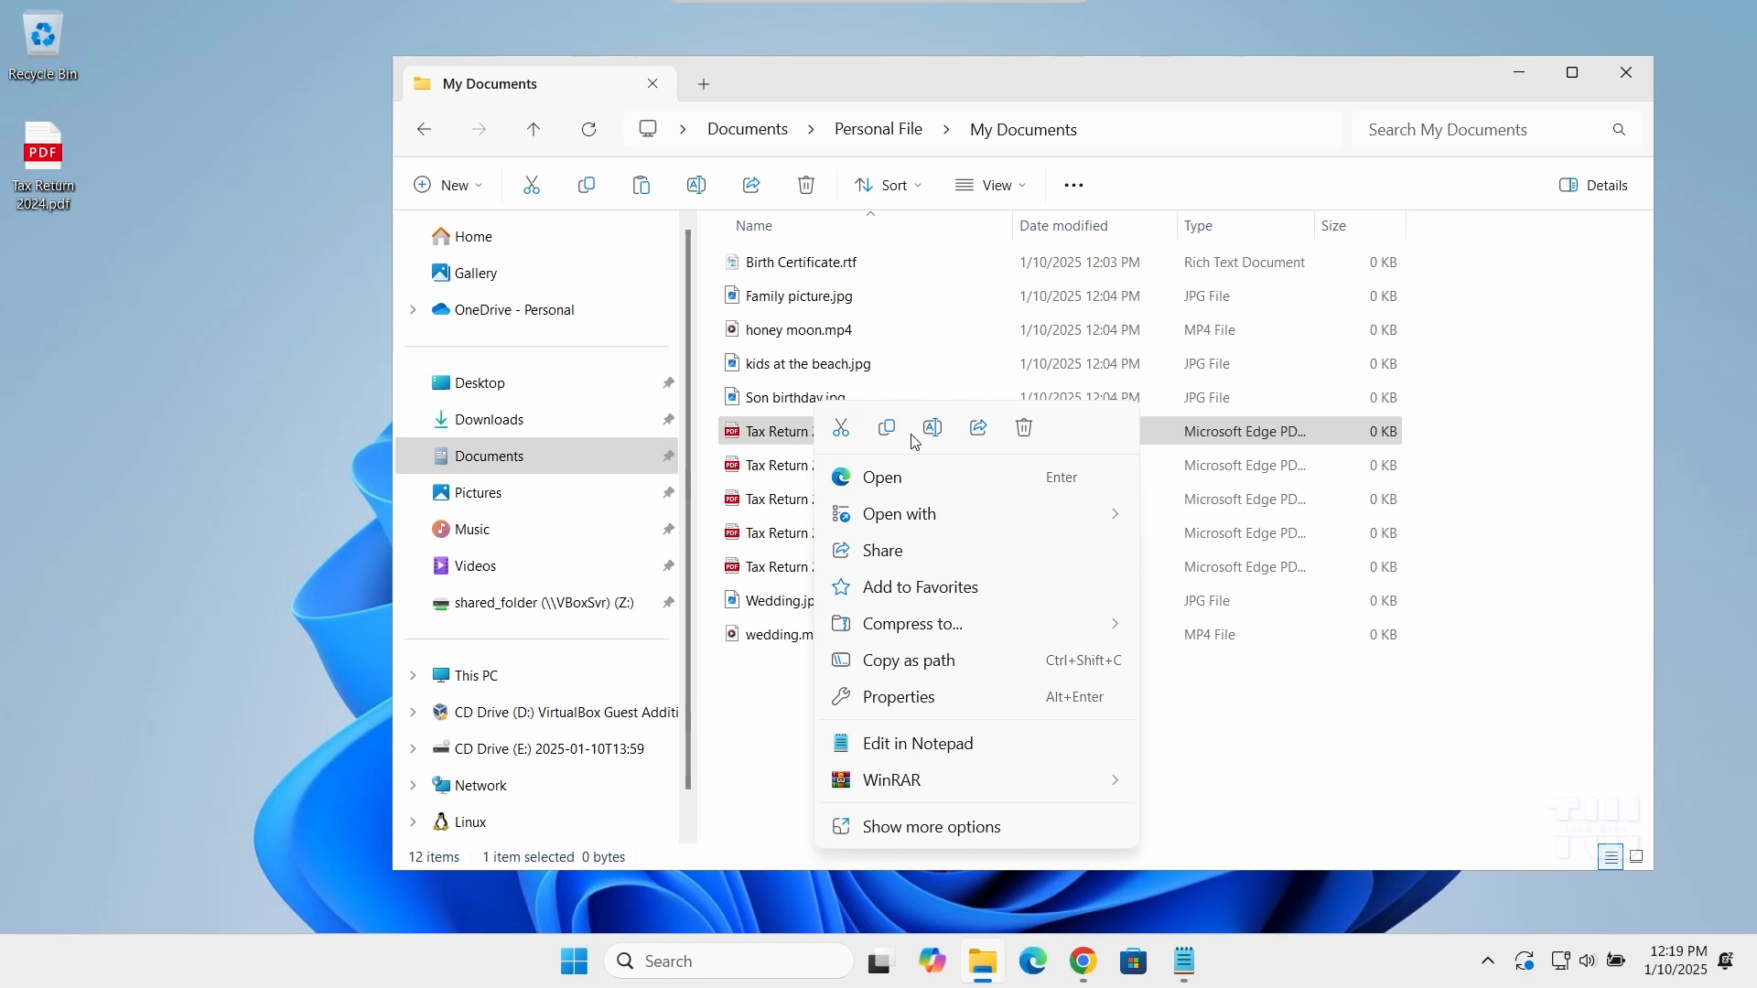
pyautogui.click(1024, 436)
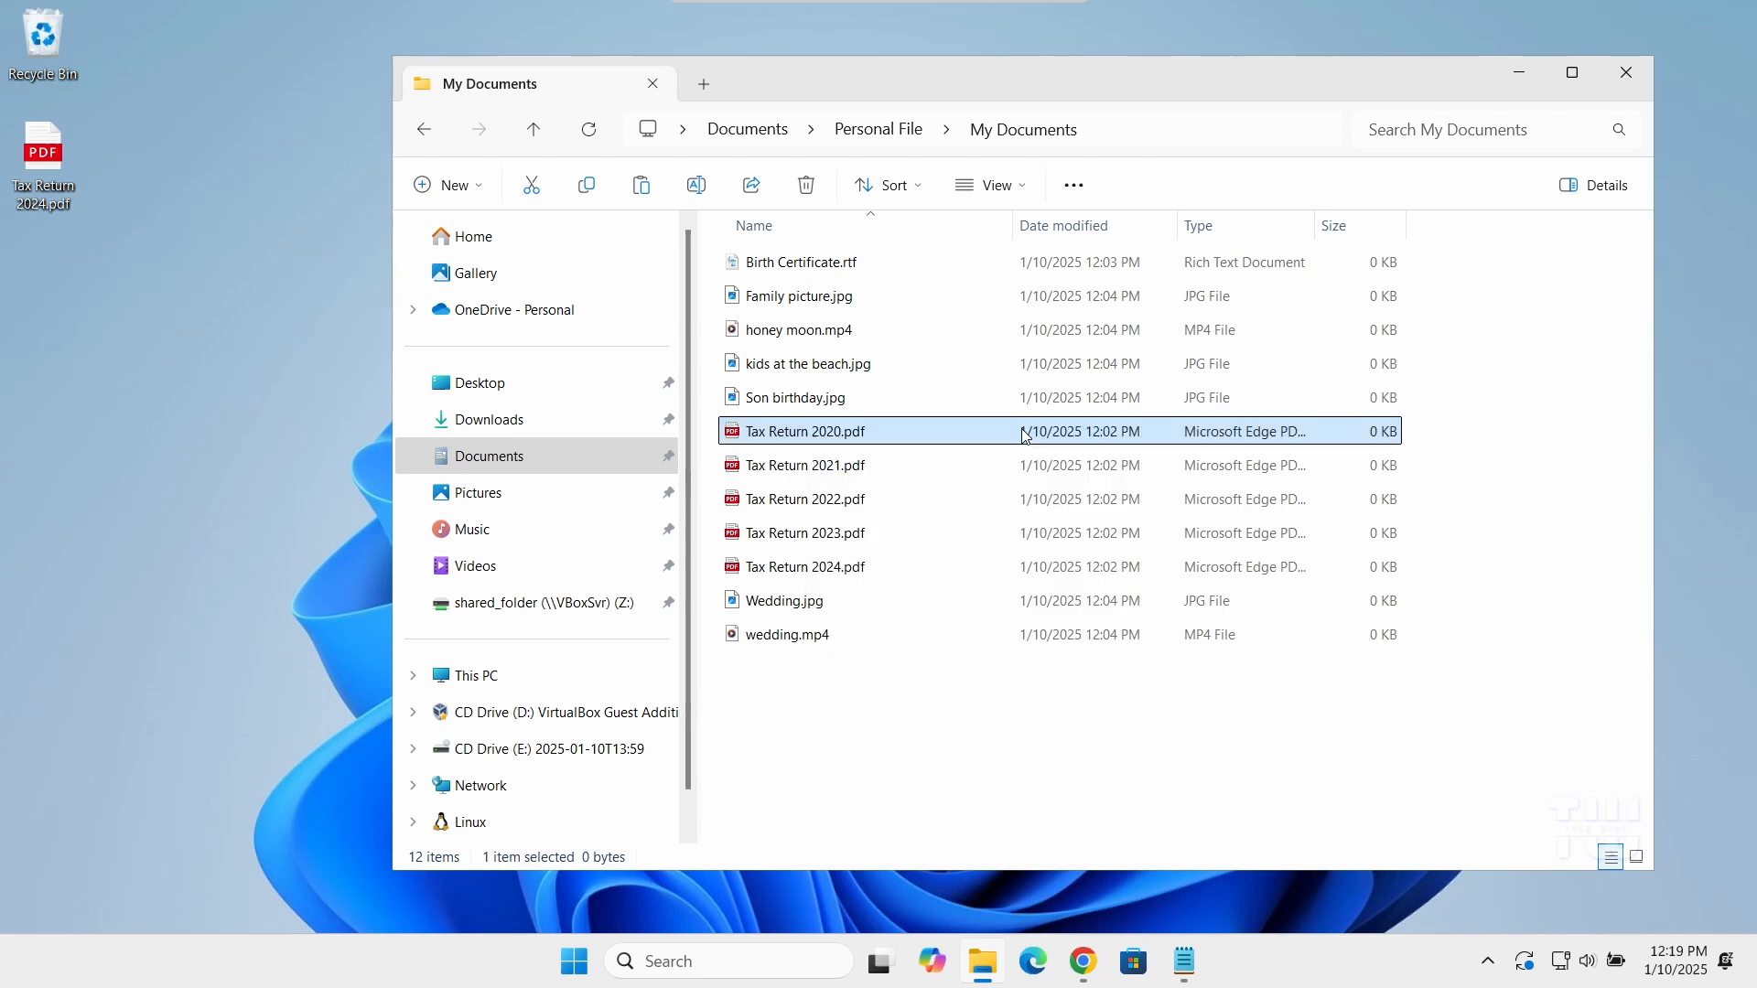
# Empty the Recycle Bin, permanently deleting its file, and minimize the My Documents window
pyautogui.rightClick(40, 45)
pyautogui.click(117, 159)
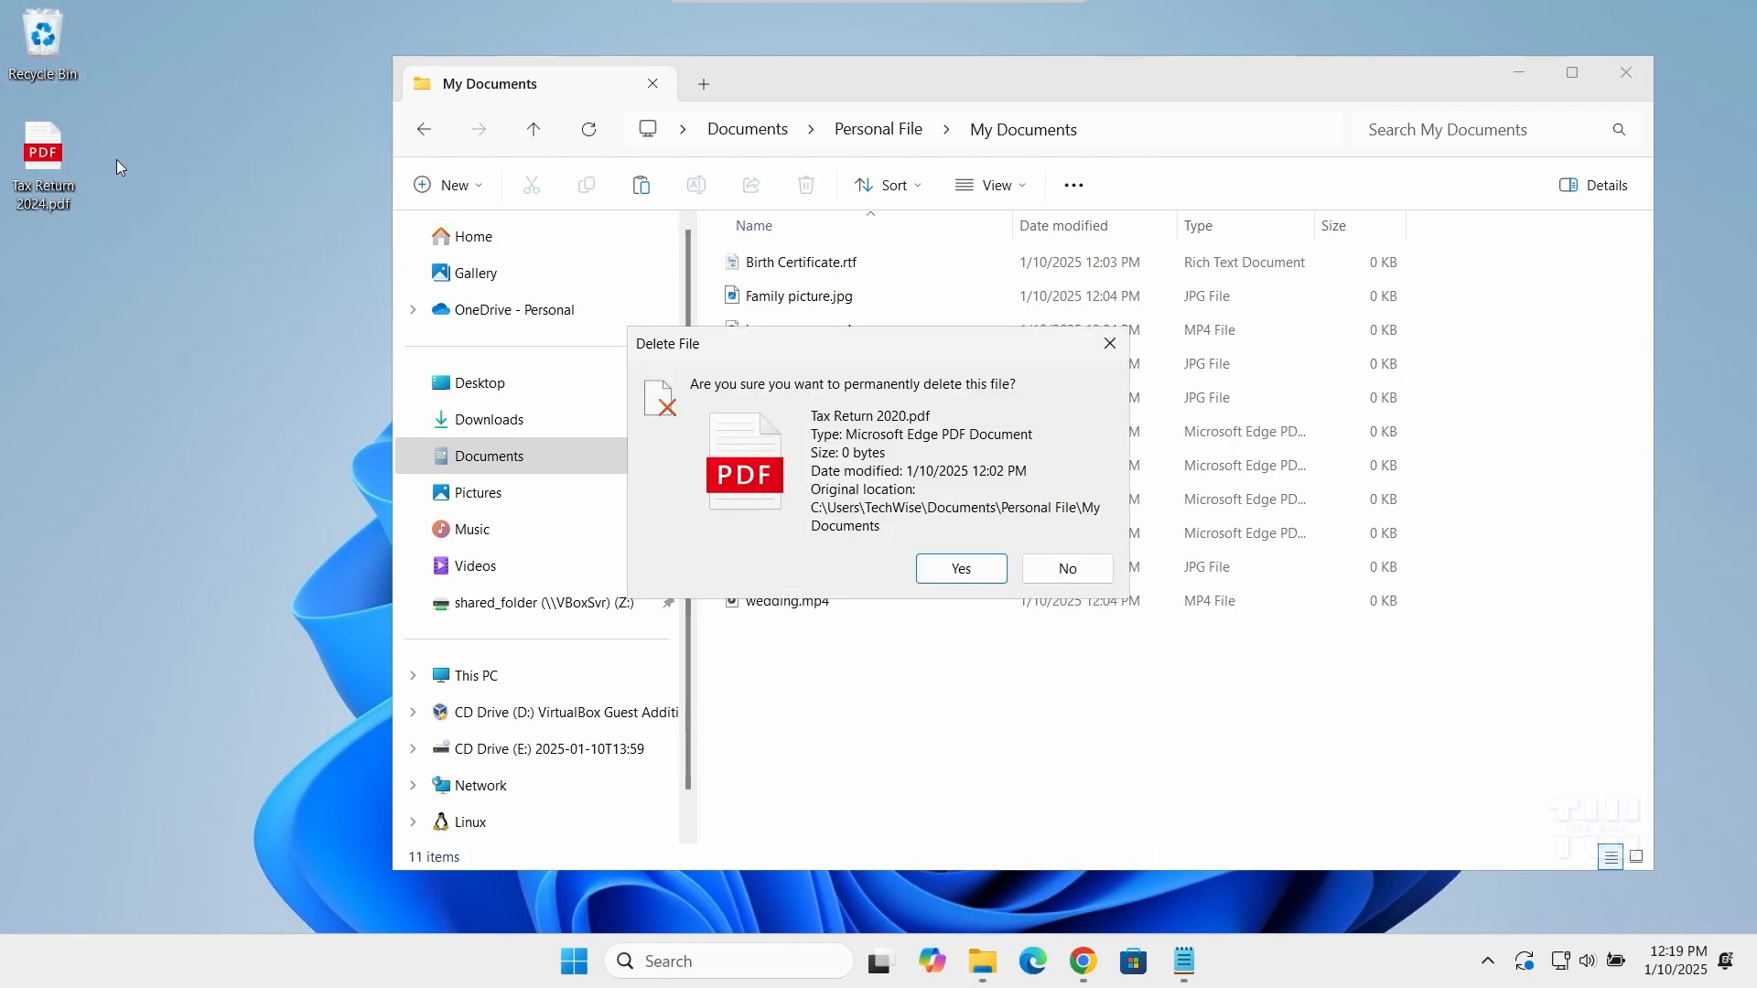
pyautogui.click(948, 572)
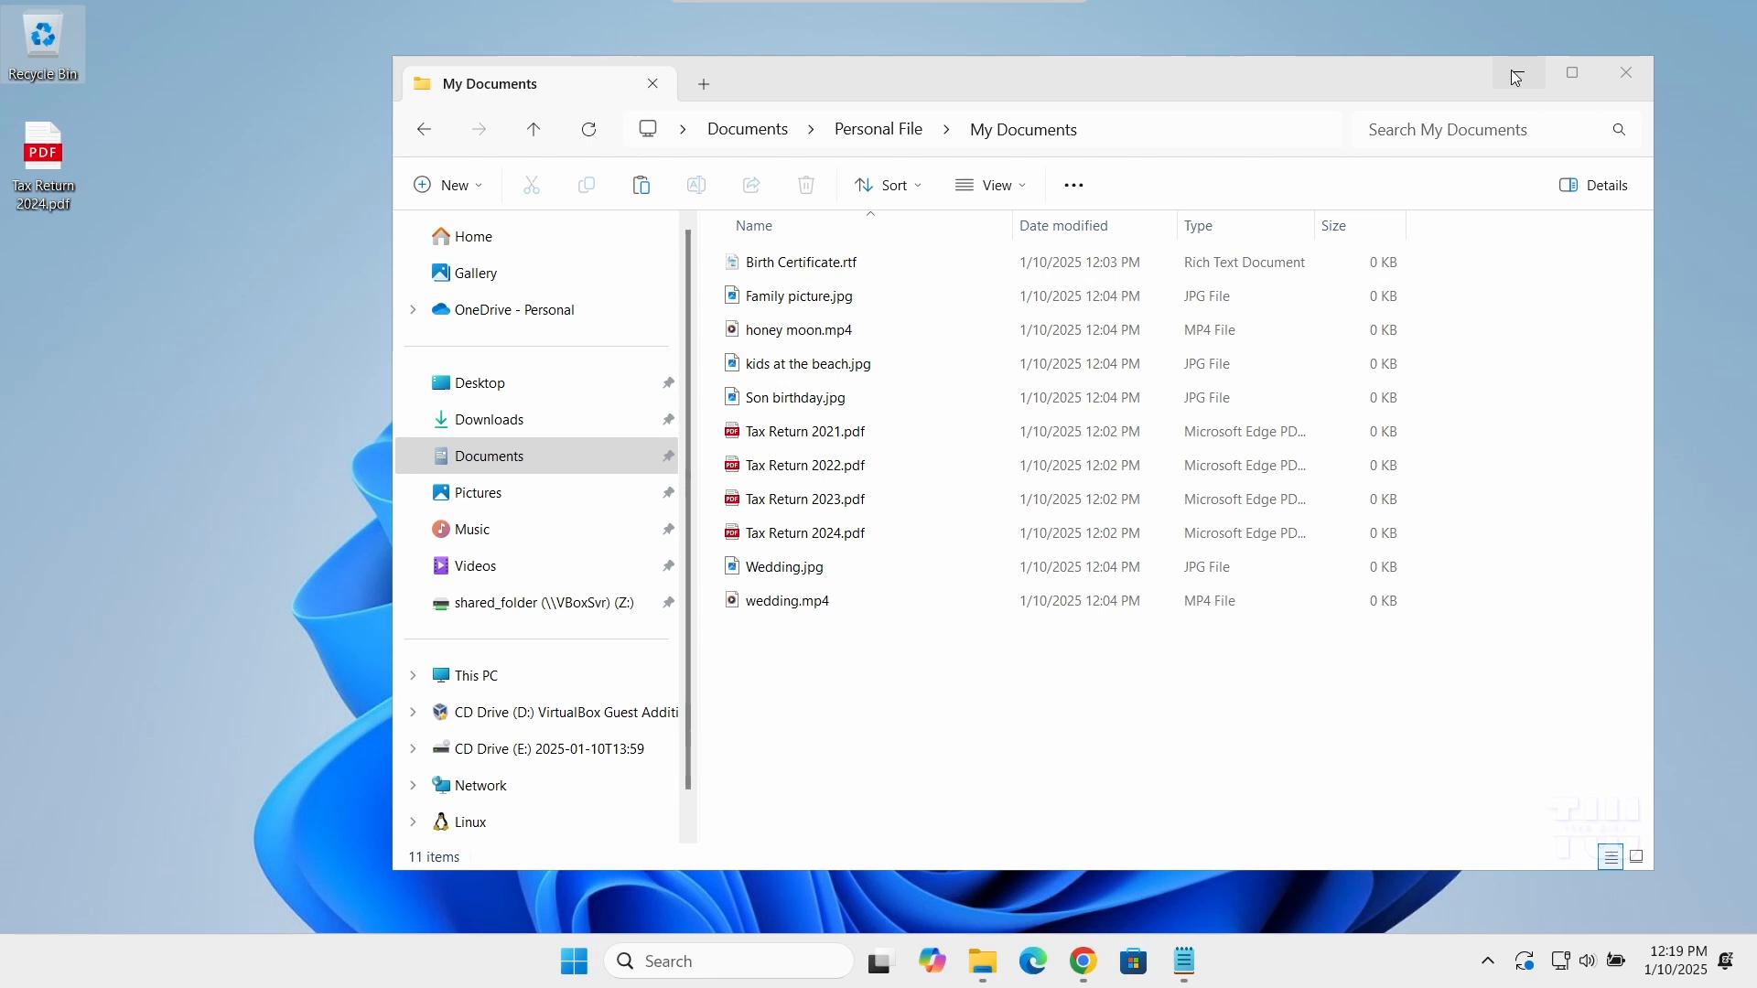
pyautogui.click(1516, 75)
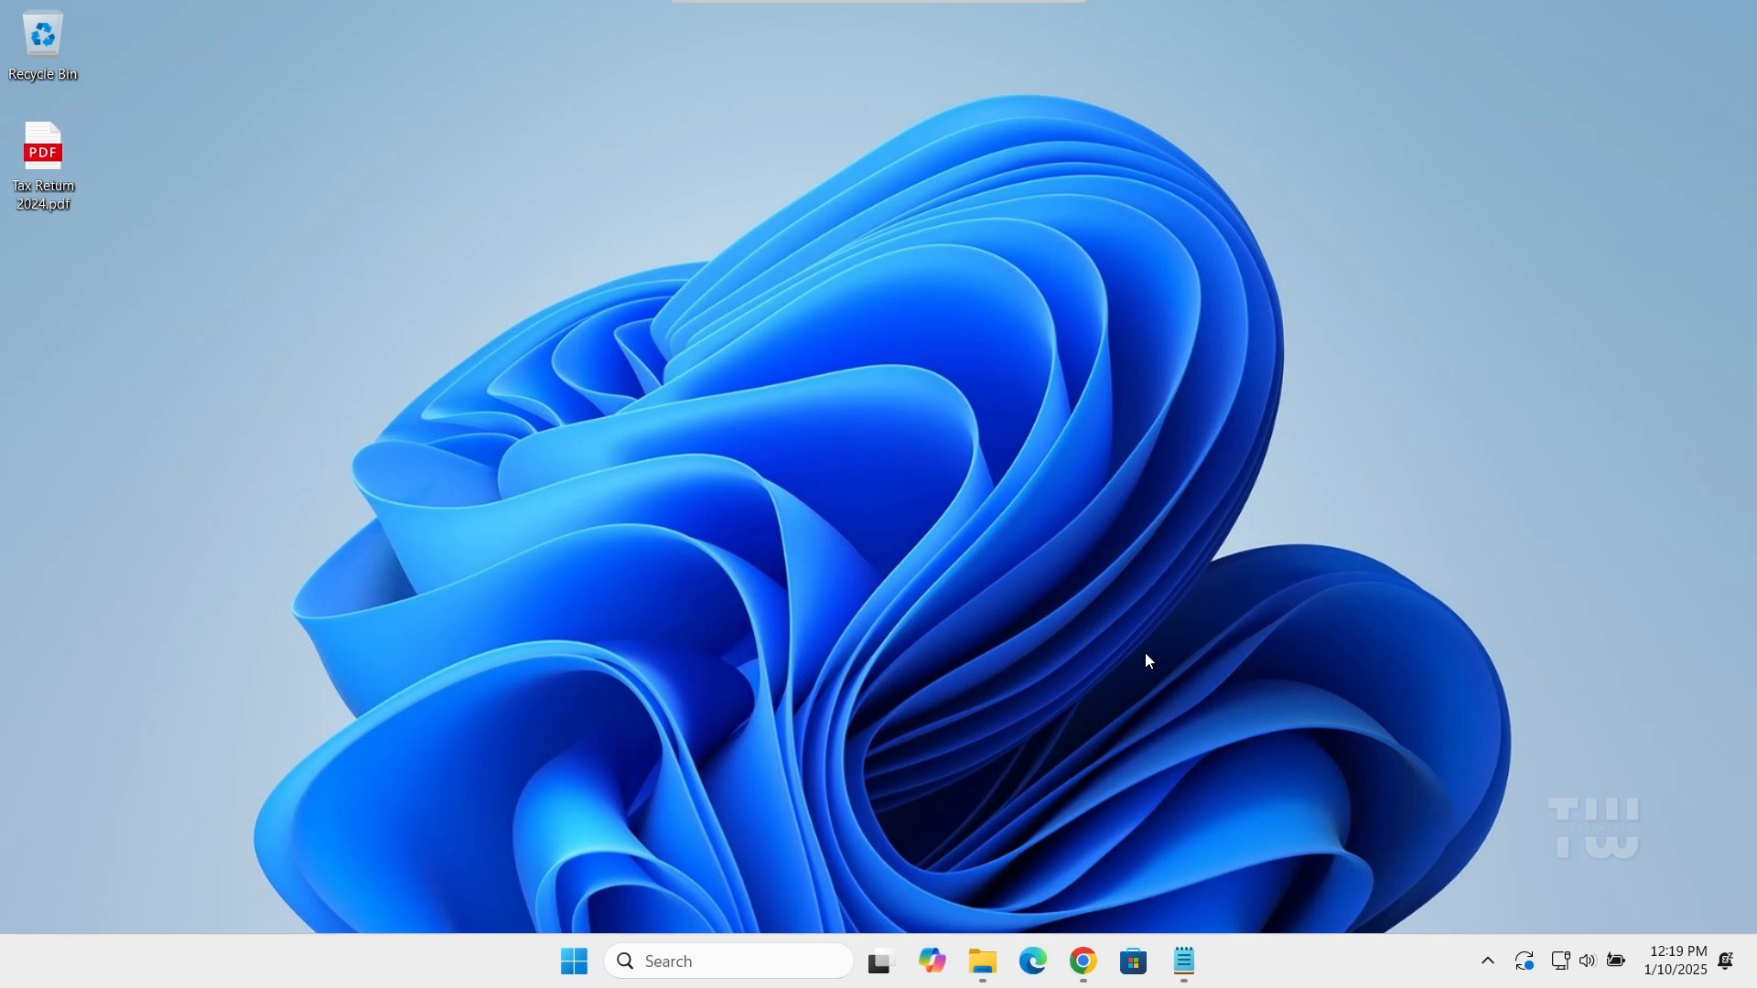
# Switch to Chrome and download Permadelete_0.6.2.exe from the assets of the permadelete GitHub release
pyautogui.click(1085, 959)
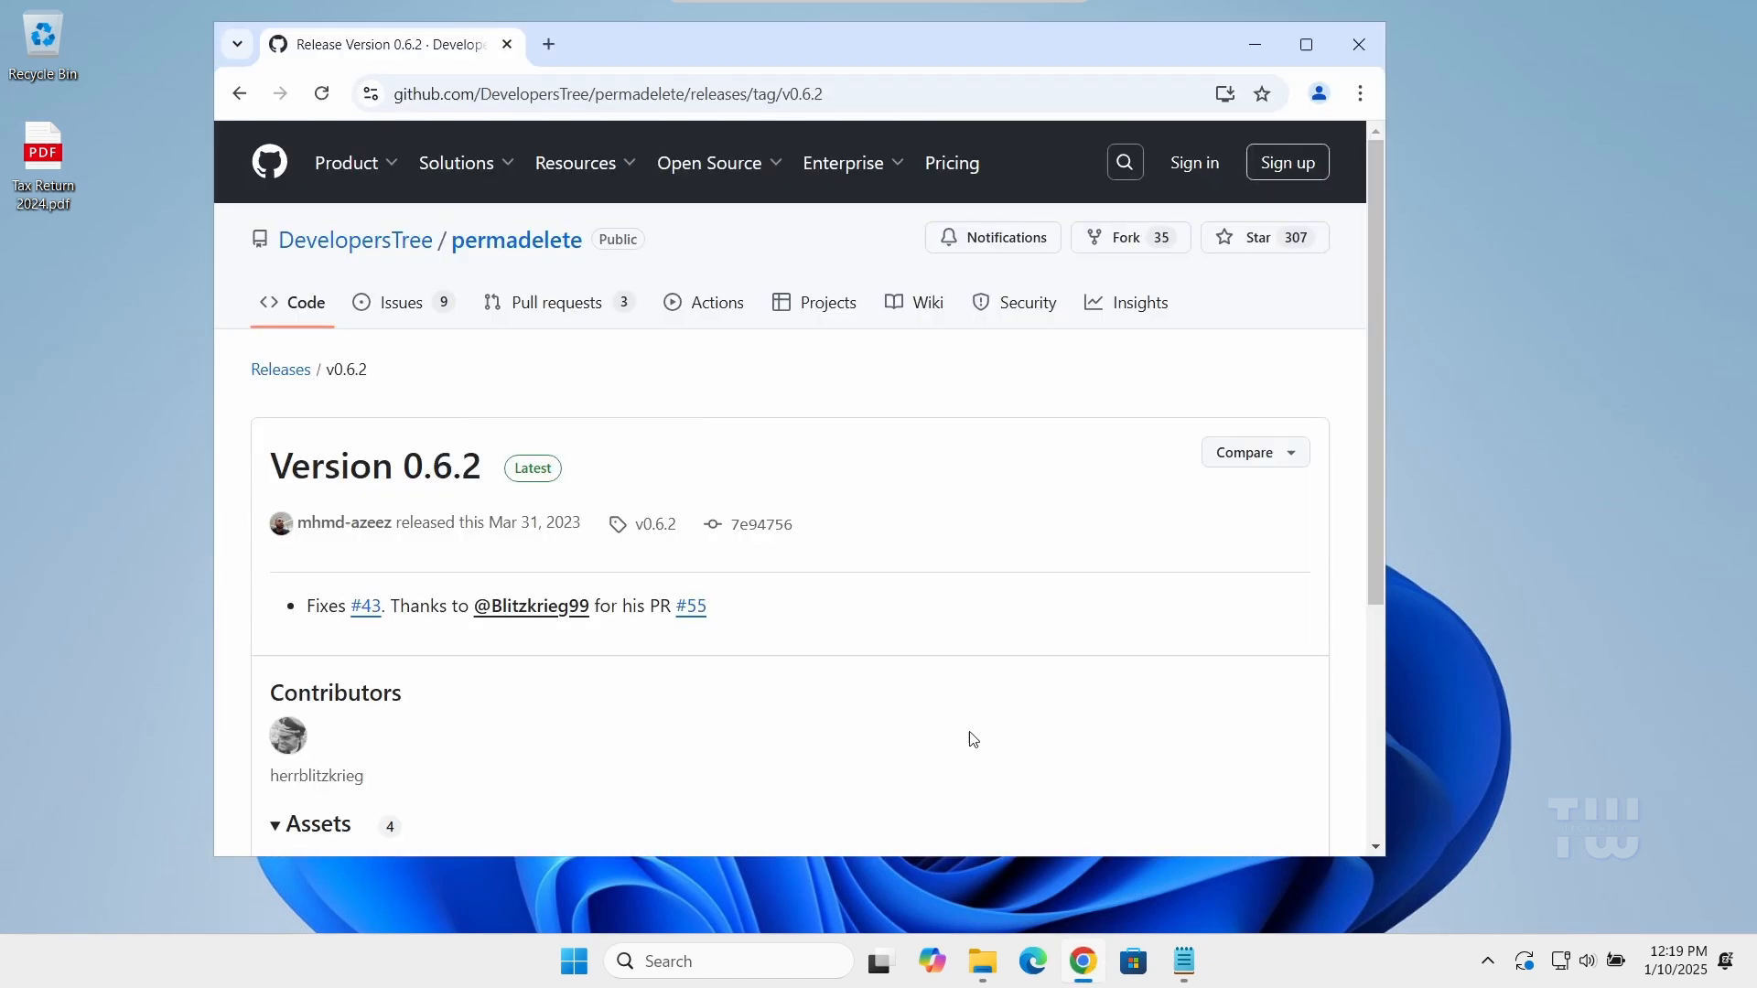
pyautogui.moveTo(451, 258); pyautogui.dragTo(709, 258)
pyautogui.click(751, 259)
pyautogui.scroll(-4, 742, 304)
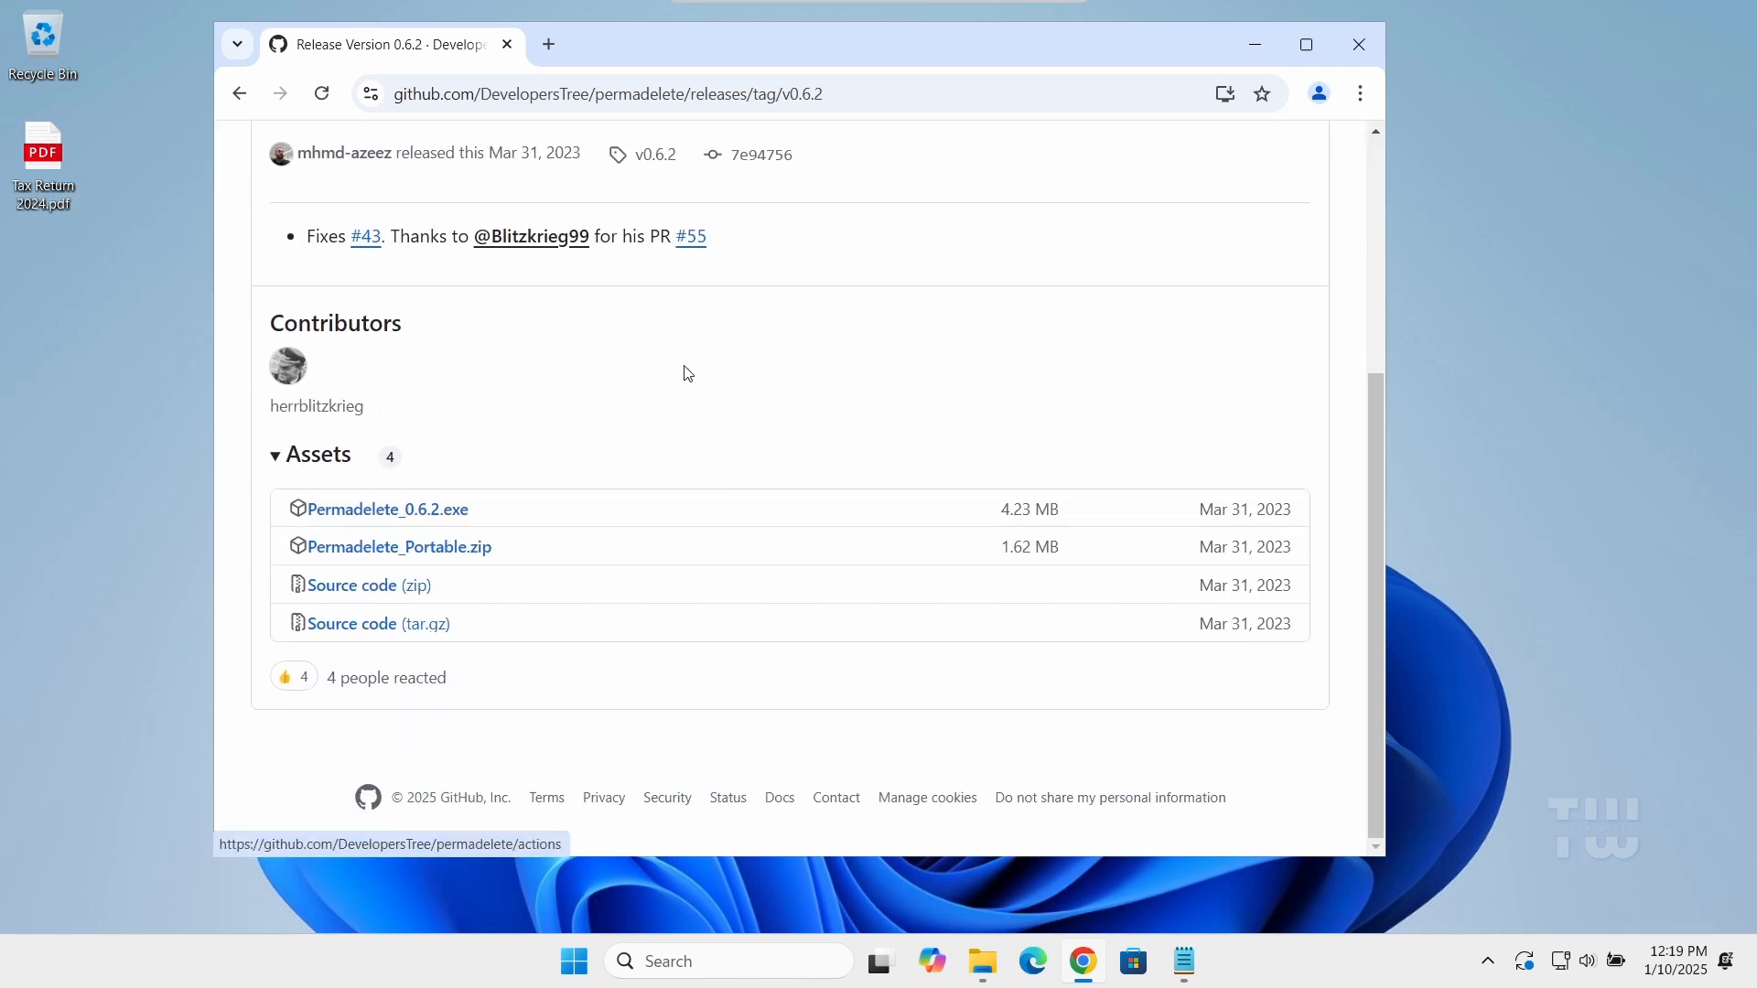
pyautogui.click(394, 519)
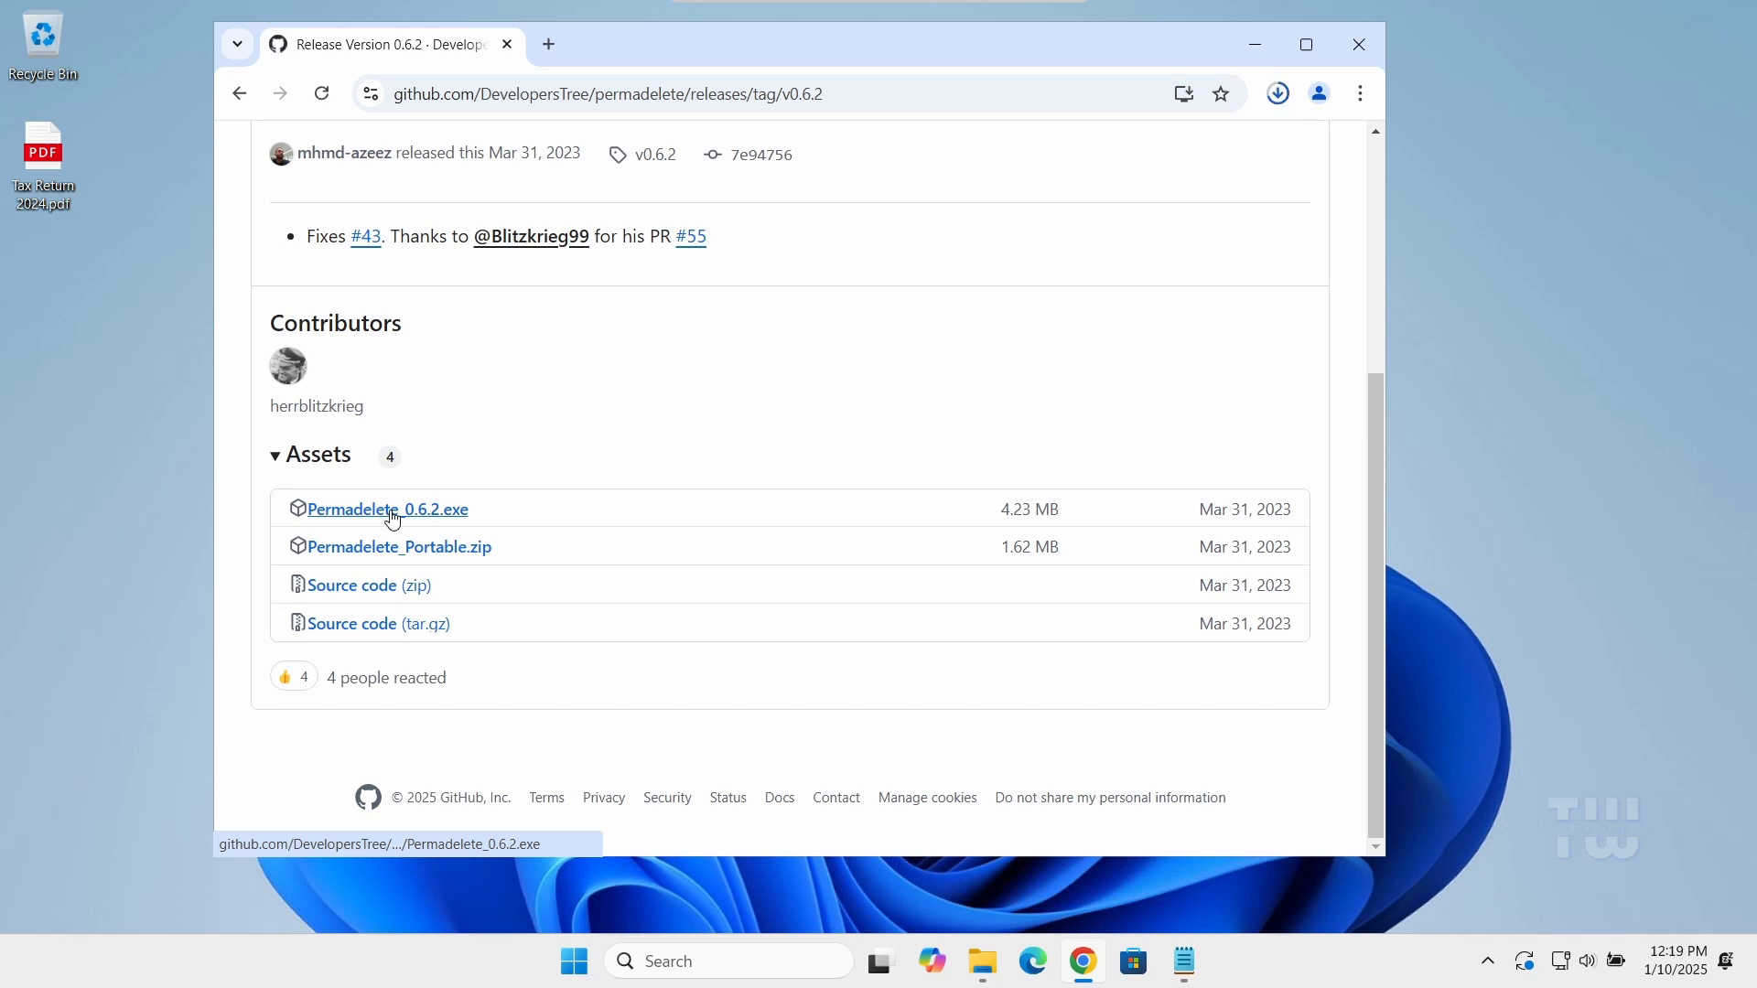
# Show the downloaded Permadelete_0.6.2.exe in its folder and minimize the browser
pyautogui.click(1278, 95)
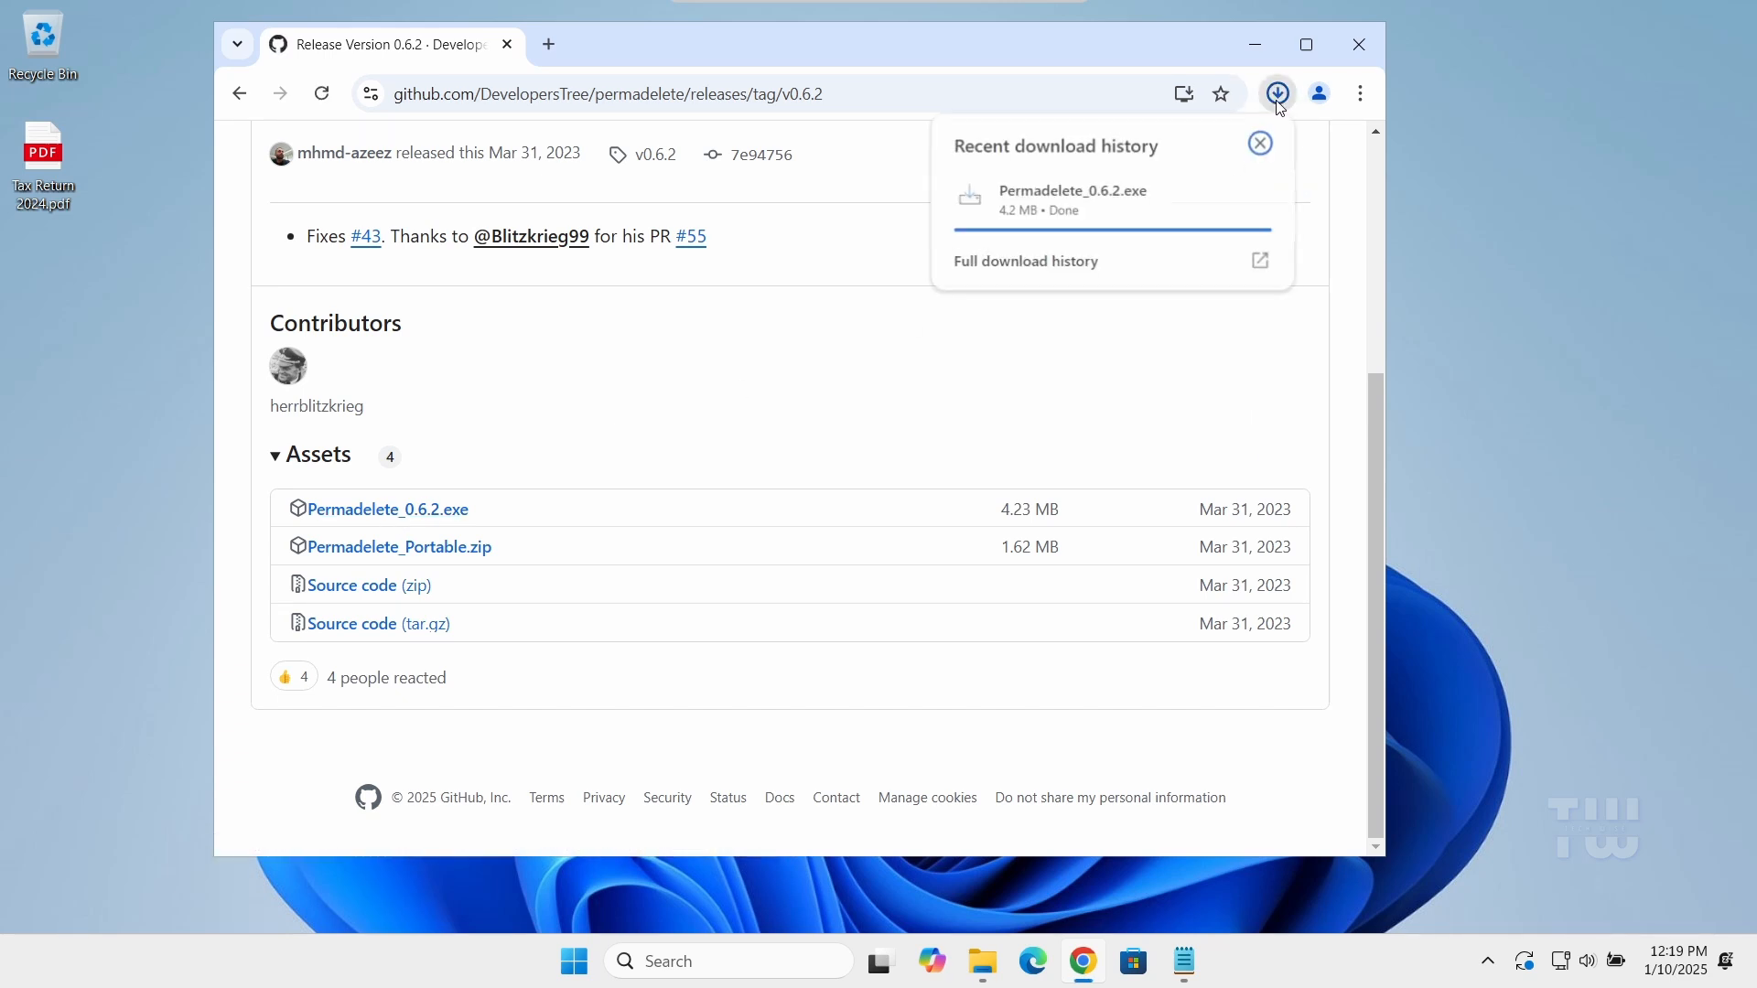
pyautogui.moveTo(1196, 204)
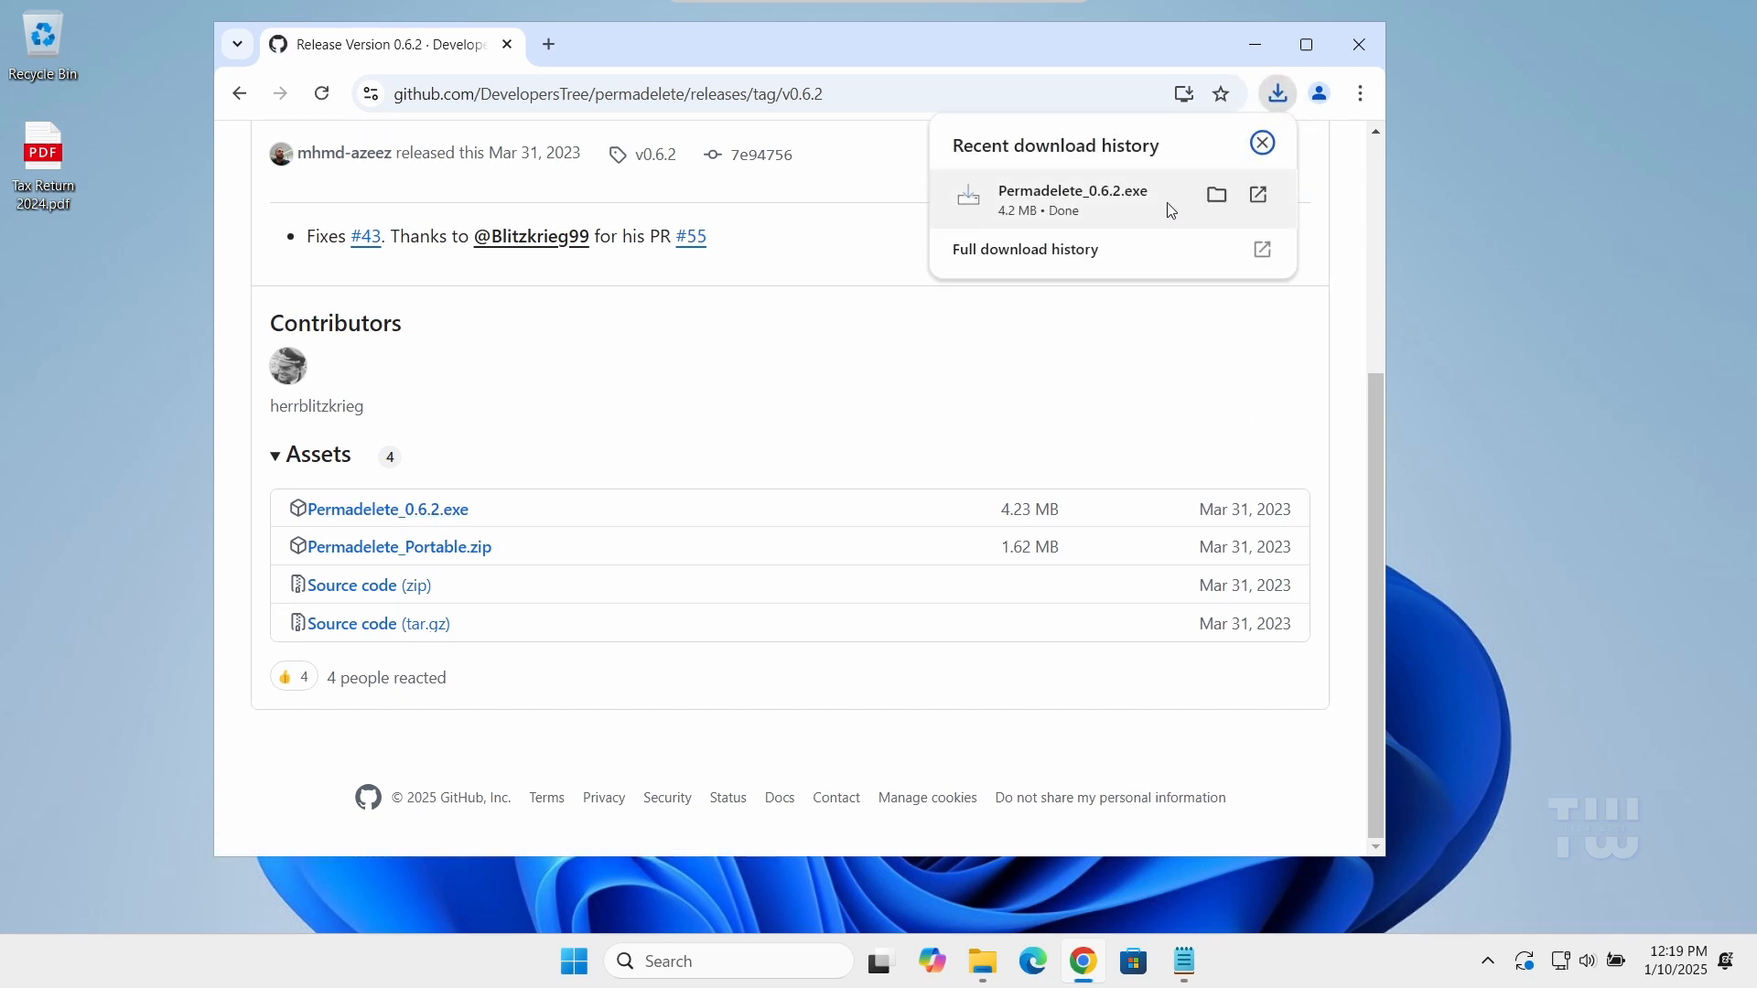
pyautogui.click(1215, 195)
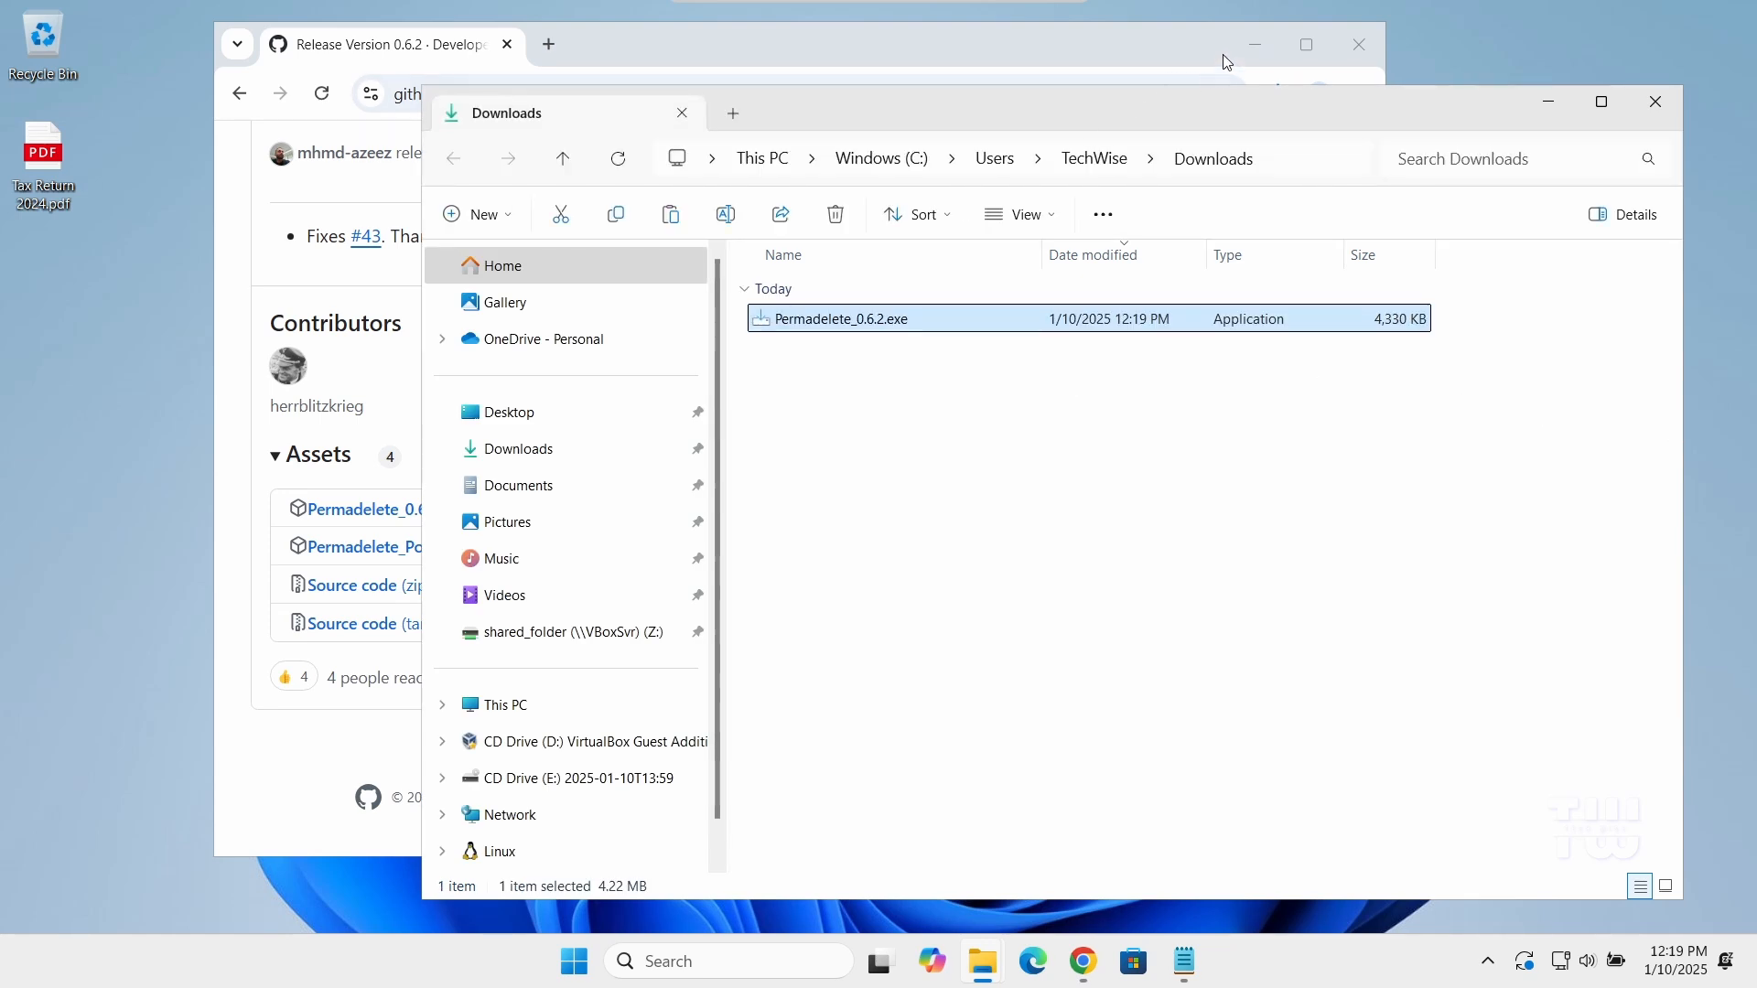
pyautogui.click(1254, 44)
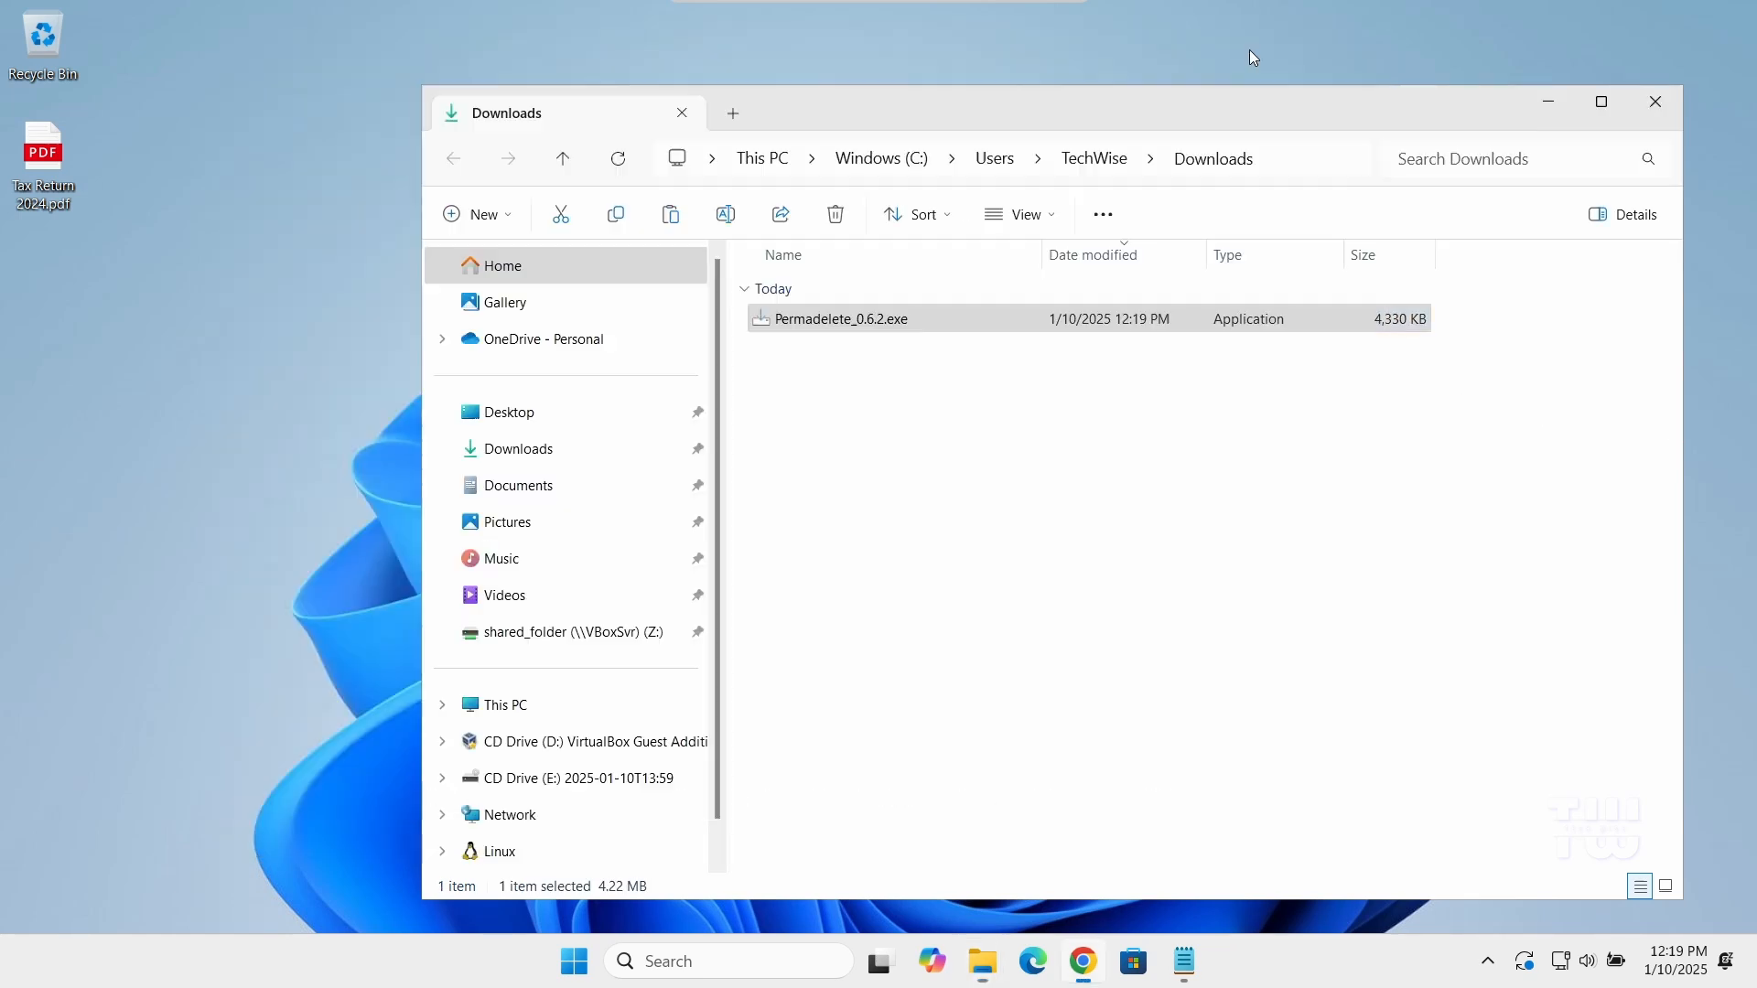
# Install Permadelete 0.6.2, accepting the license and keeping the desktop and Send To shortcuts, and launch it when setup finishes
pyautogui.doubleClick(927, 325)
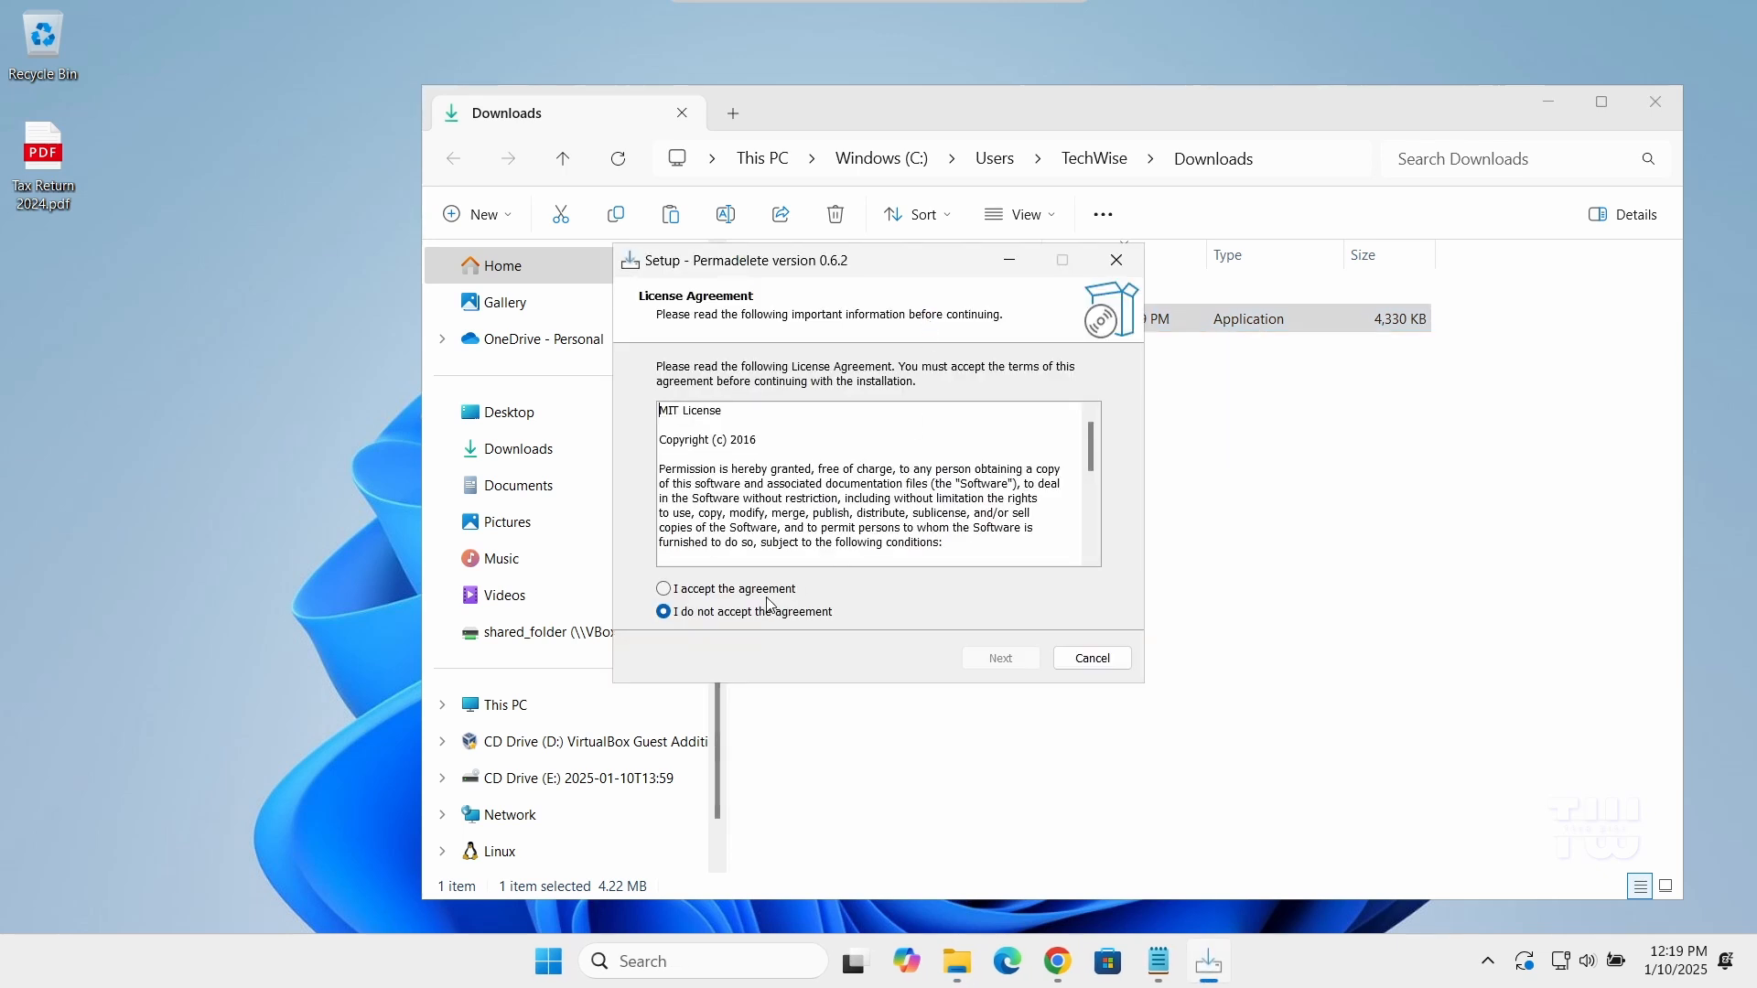
pyautogui.click(769, 593)
pyautogui.click(1004, 659)
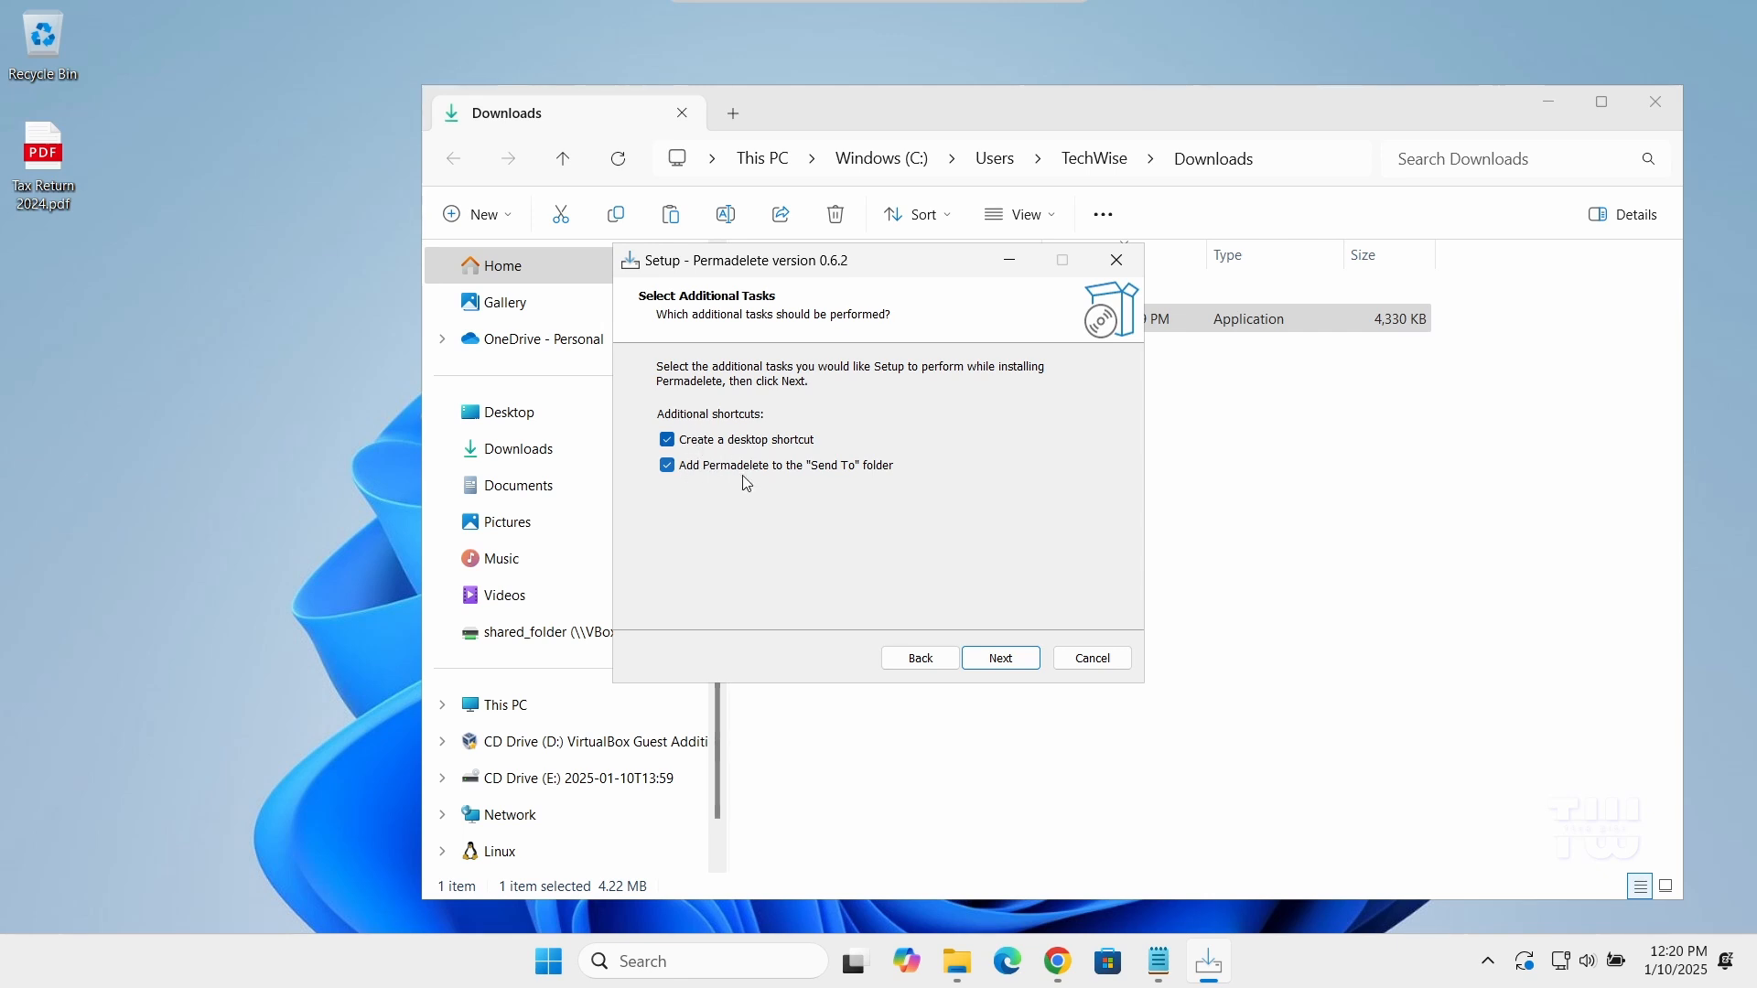
pyautogui.click(1002, 659)
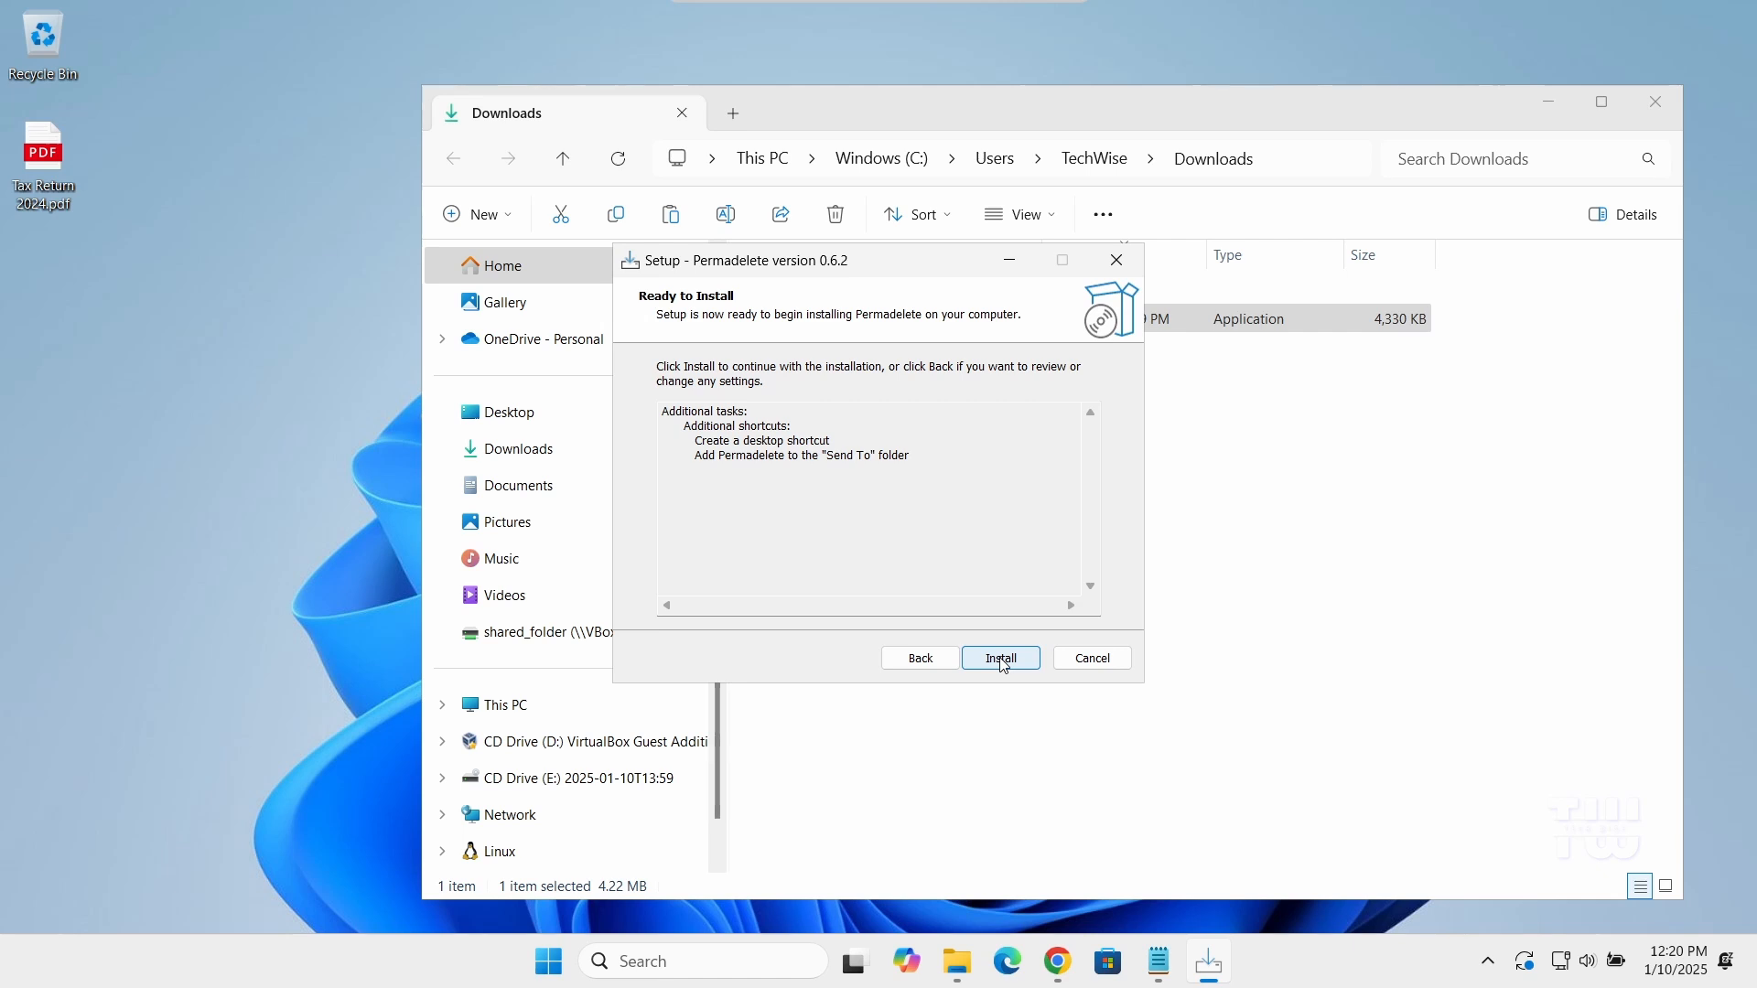
pyautogui.click(1002, 658)
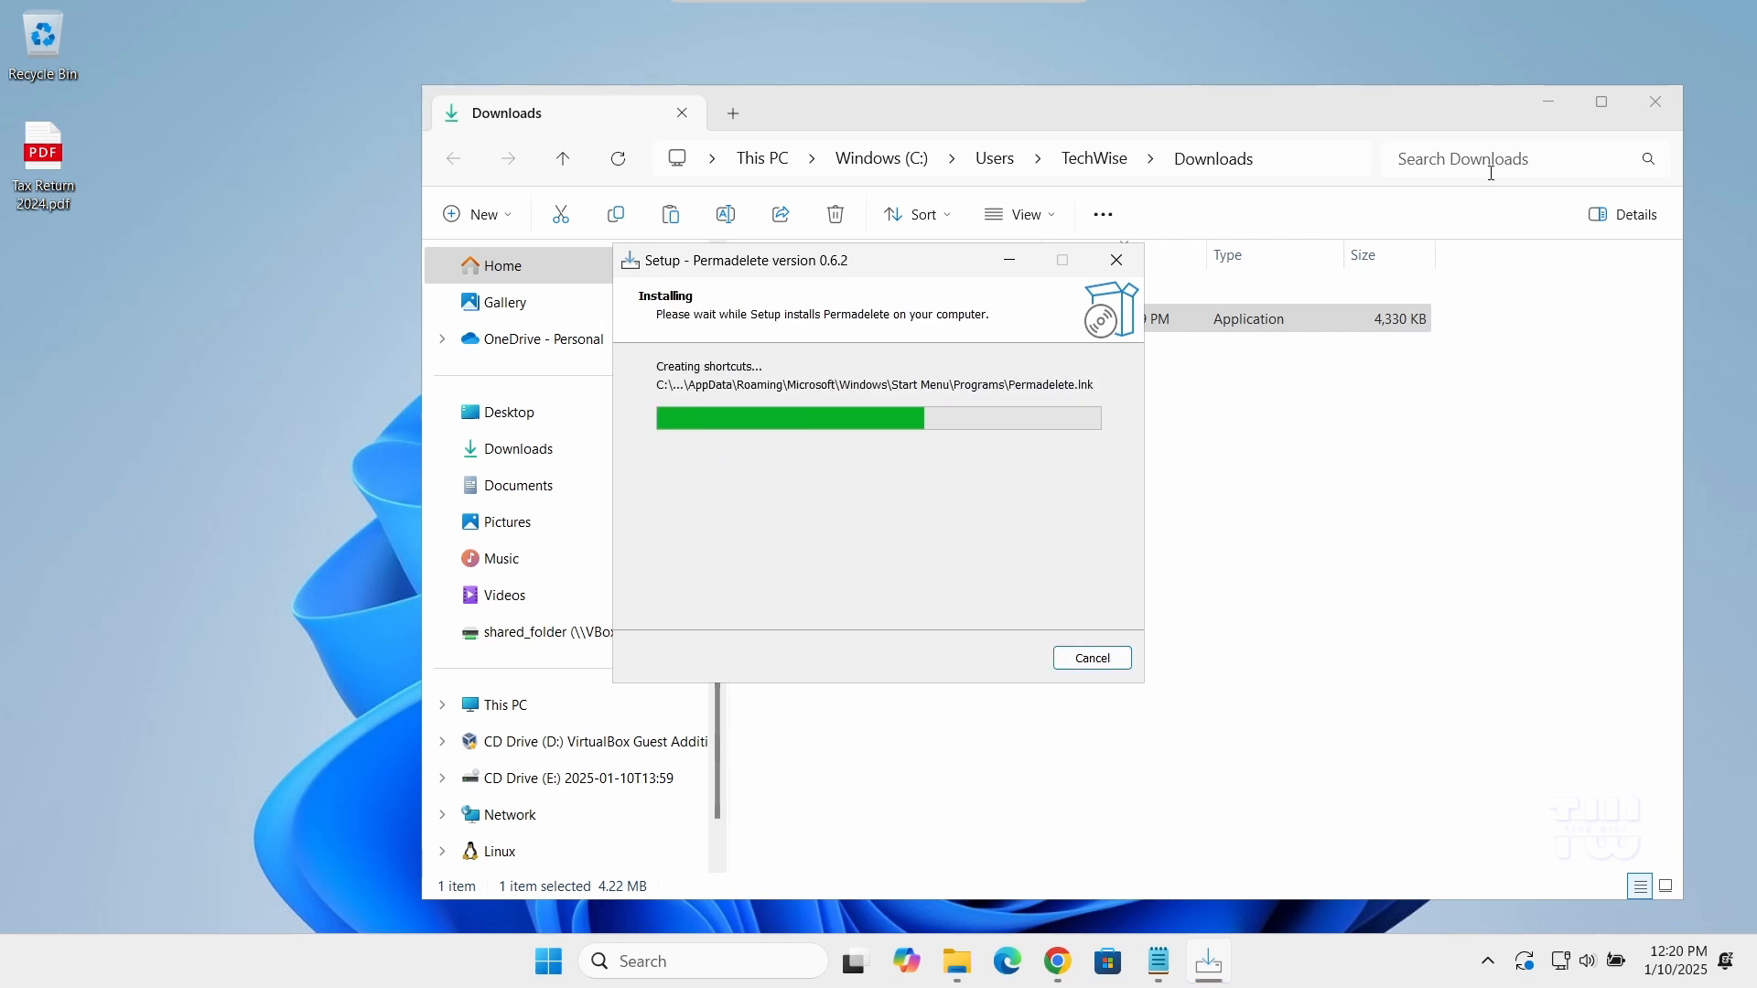
pyautogui.click(1563, 103)
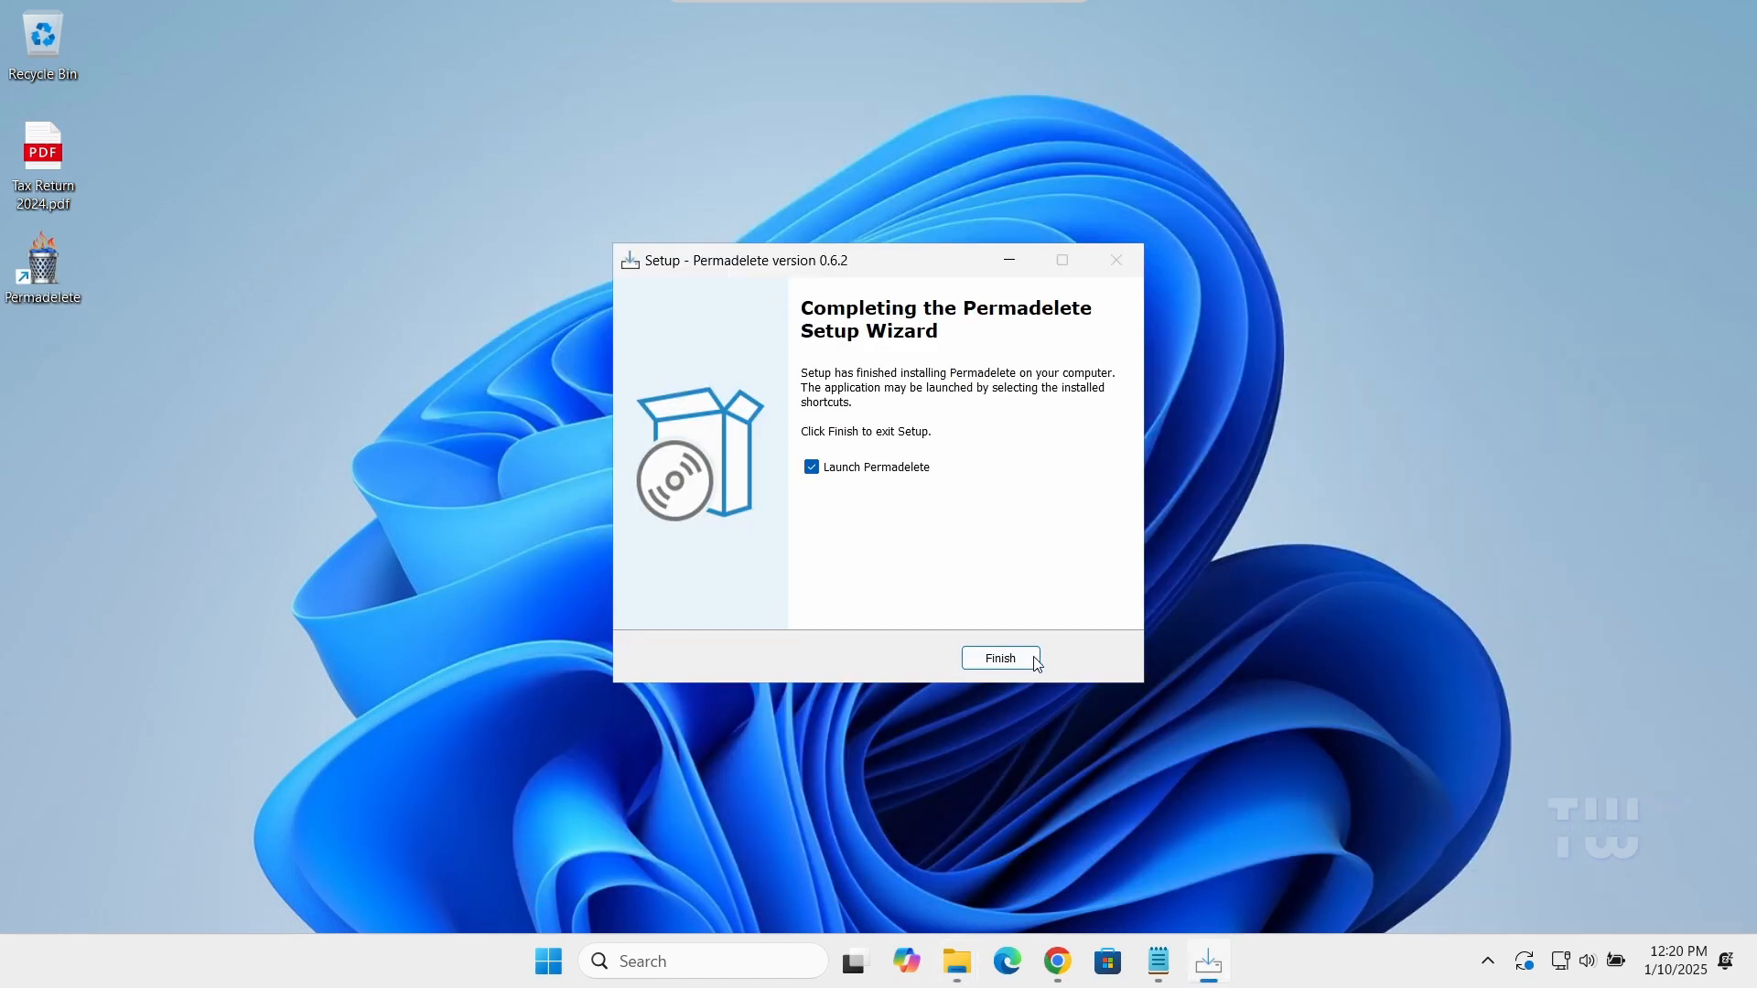
pyautogui.click(1001, 659)
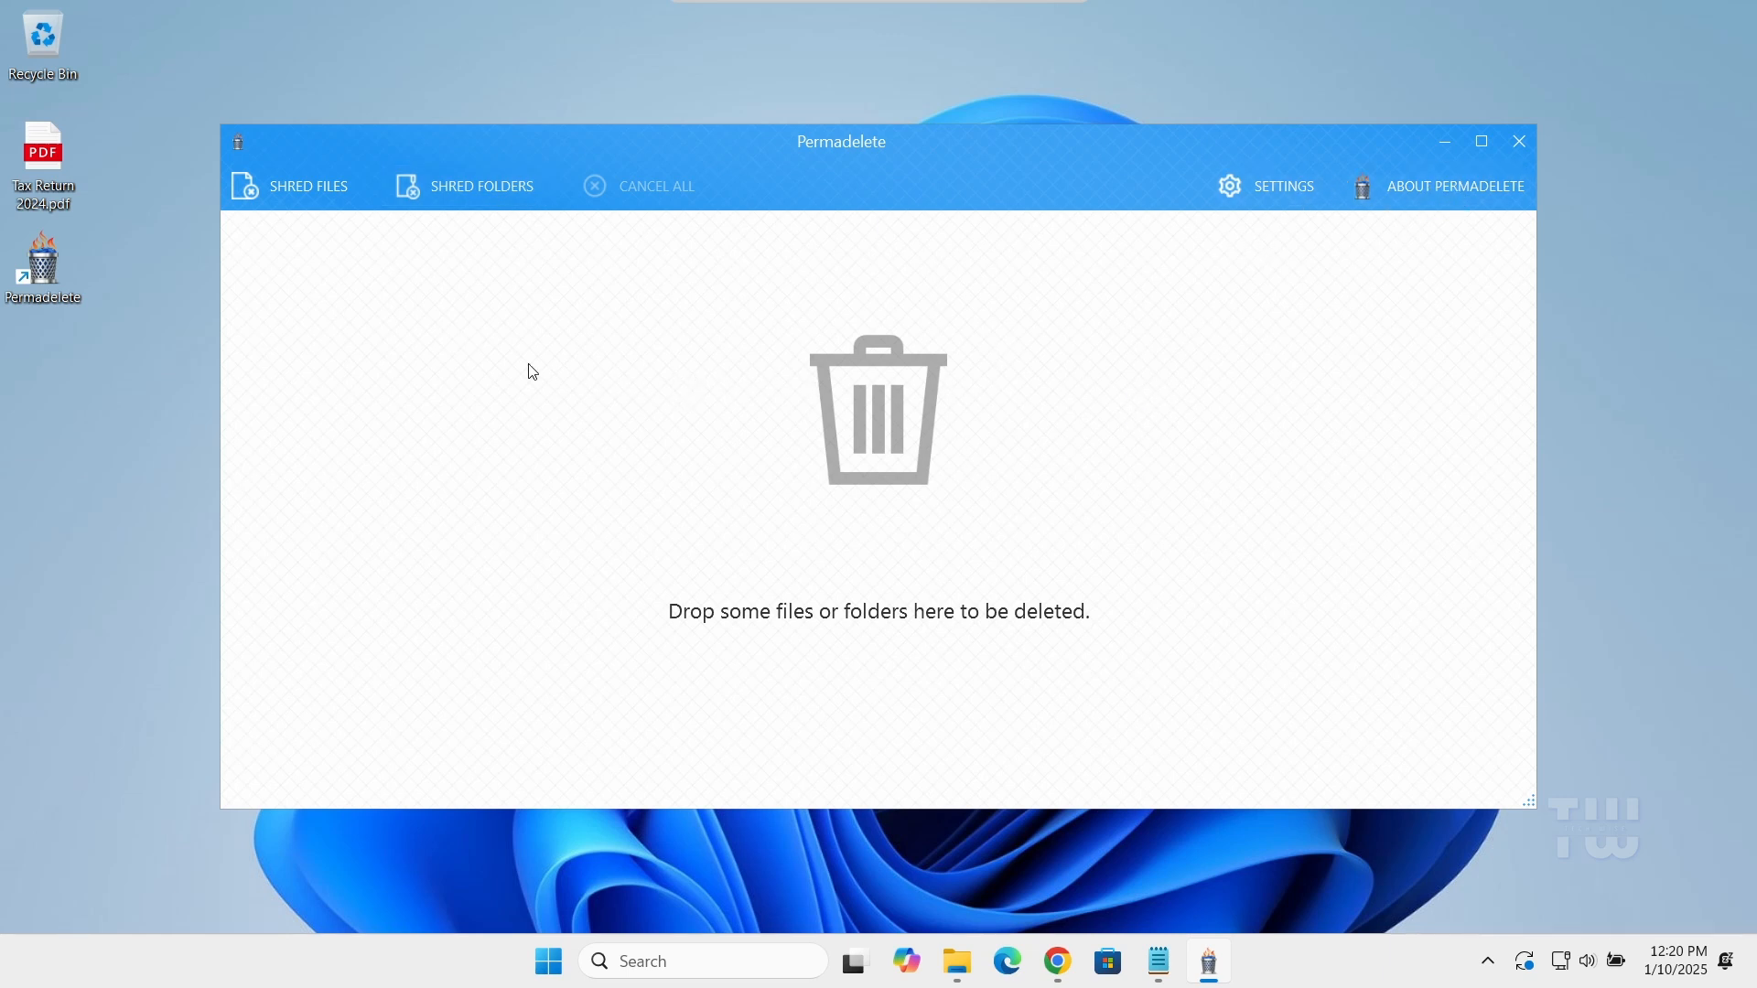
# Choose Tax Return 2024.pdf from Documents > Personal File > My Documents as the file to shred
pyautogui.click(288, 189)
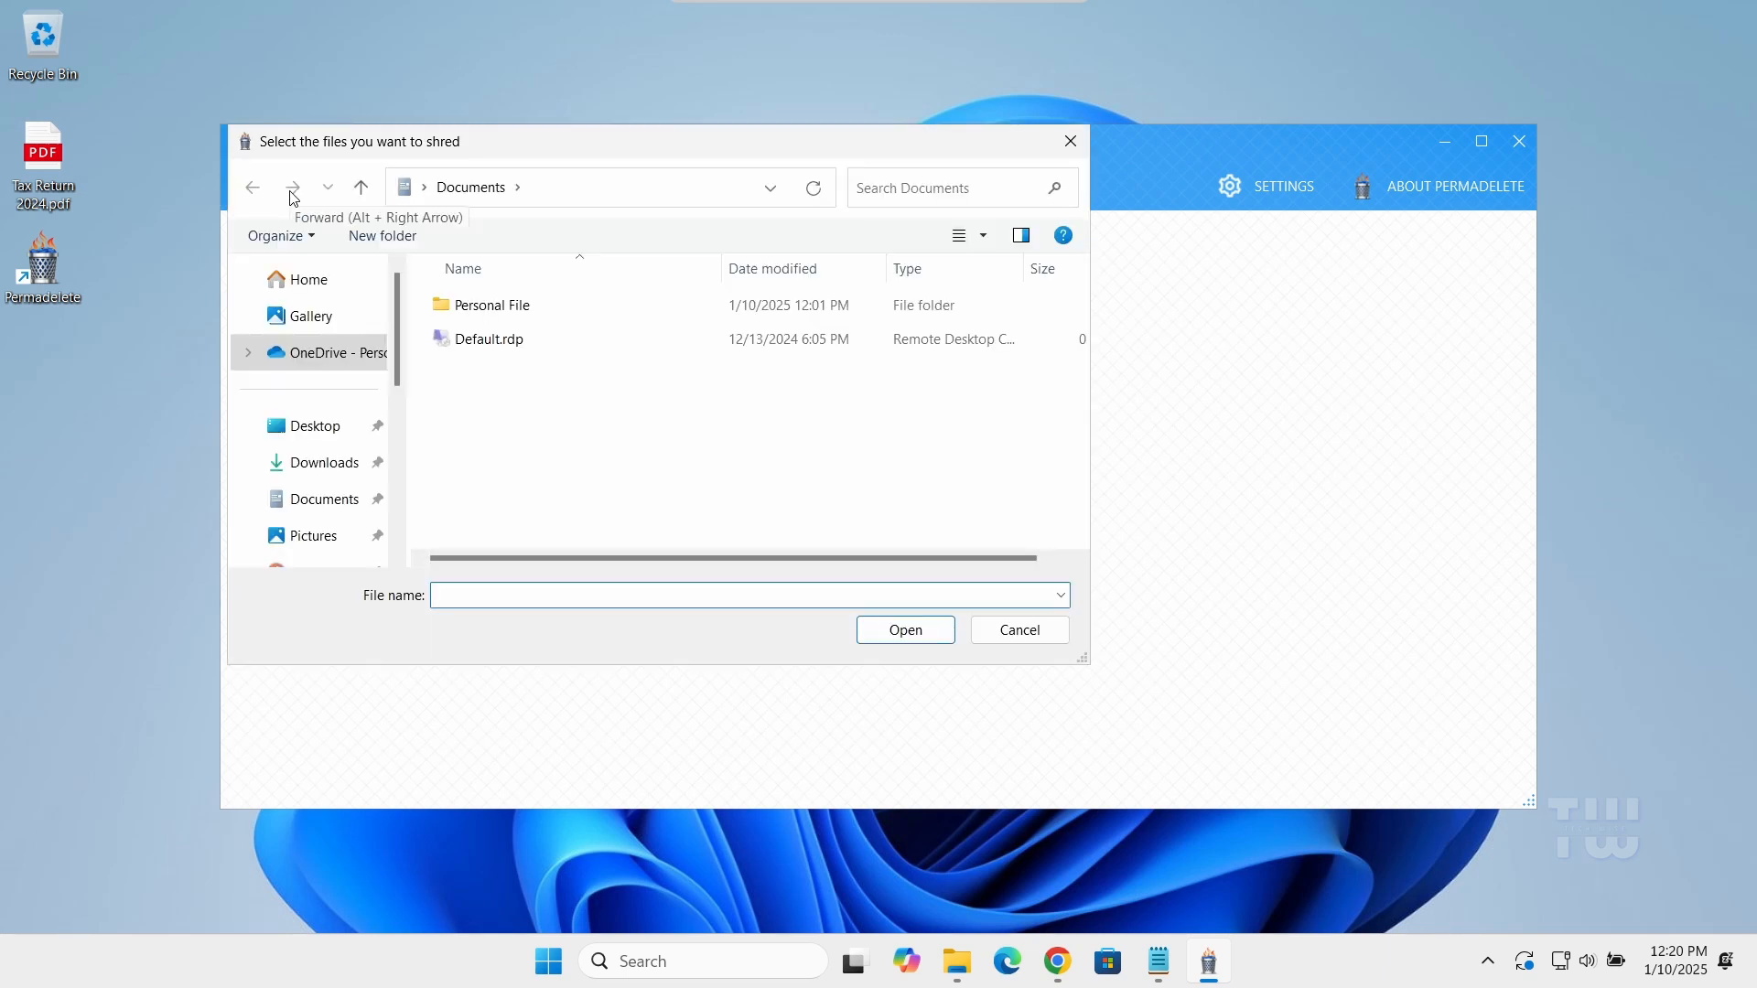
pyautogui.click(315, 499)
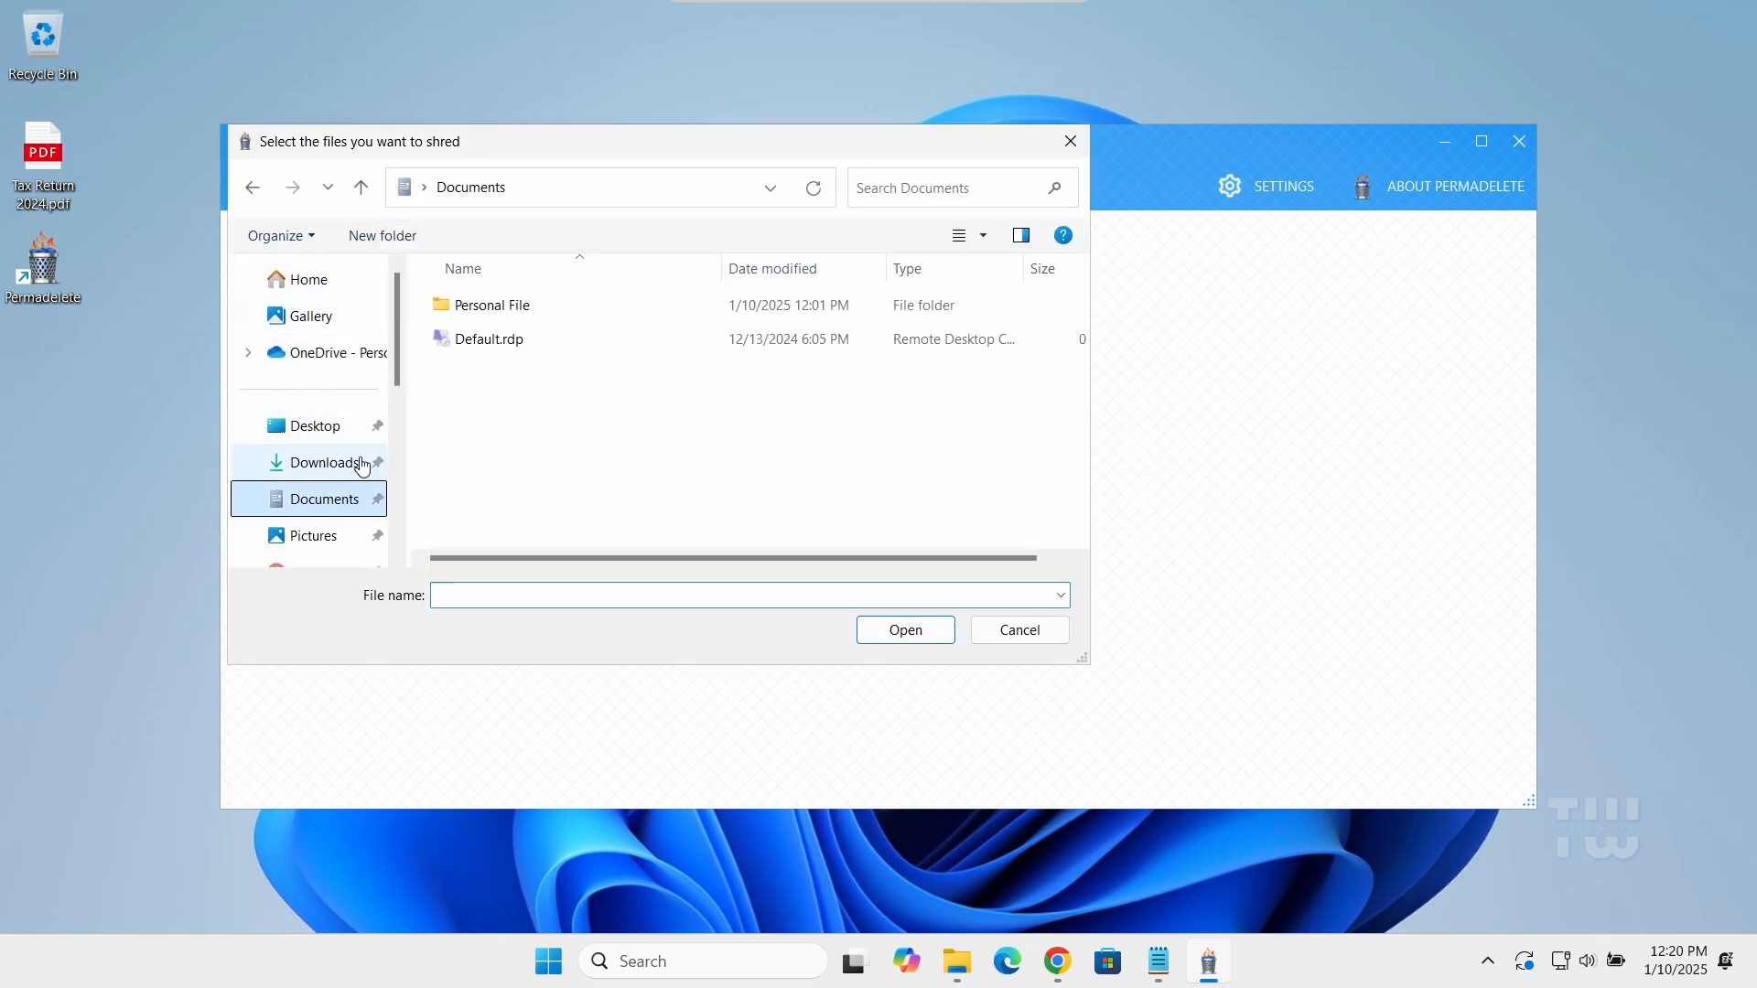
pyautogui.doubleClick(508, 314)
pyautogui.doubleClick(508, 314)
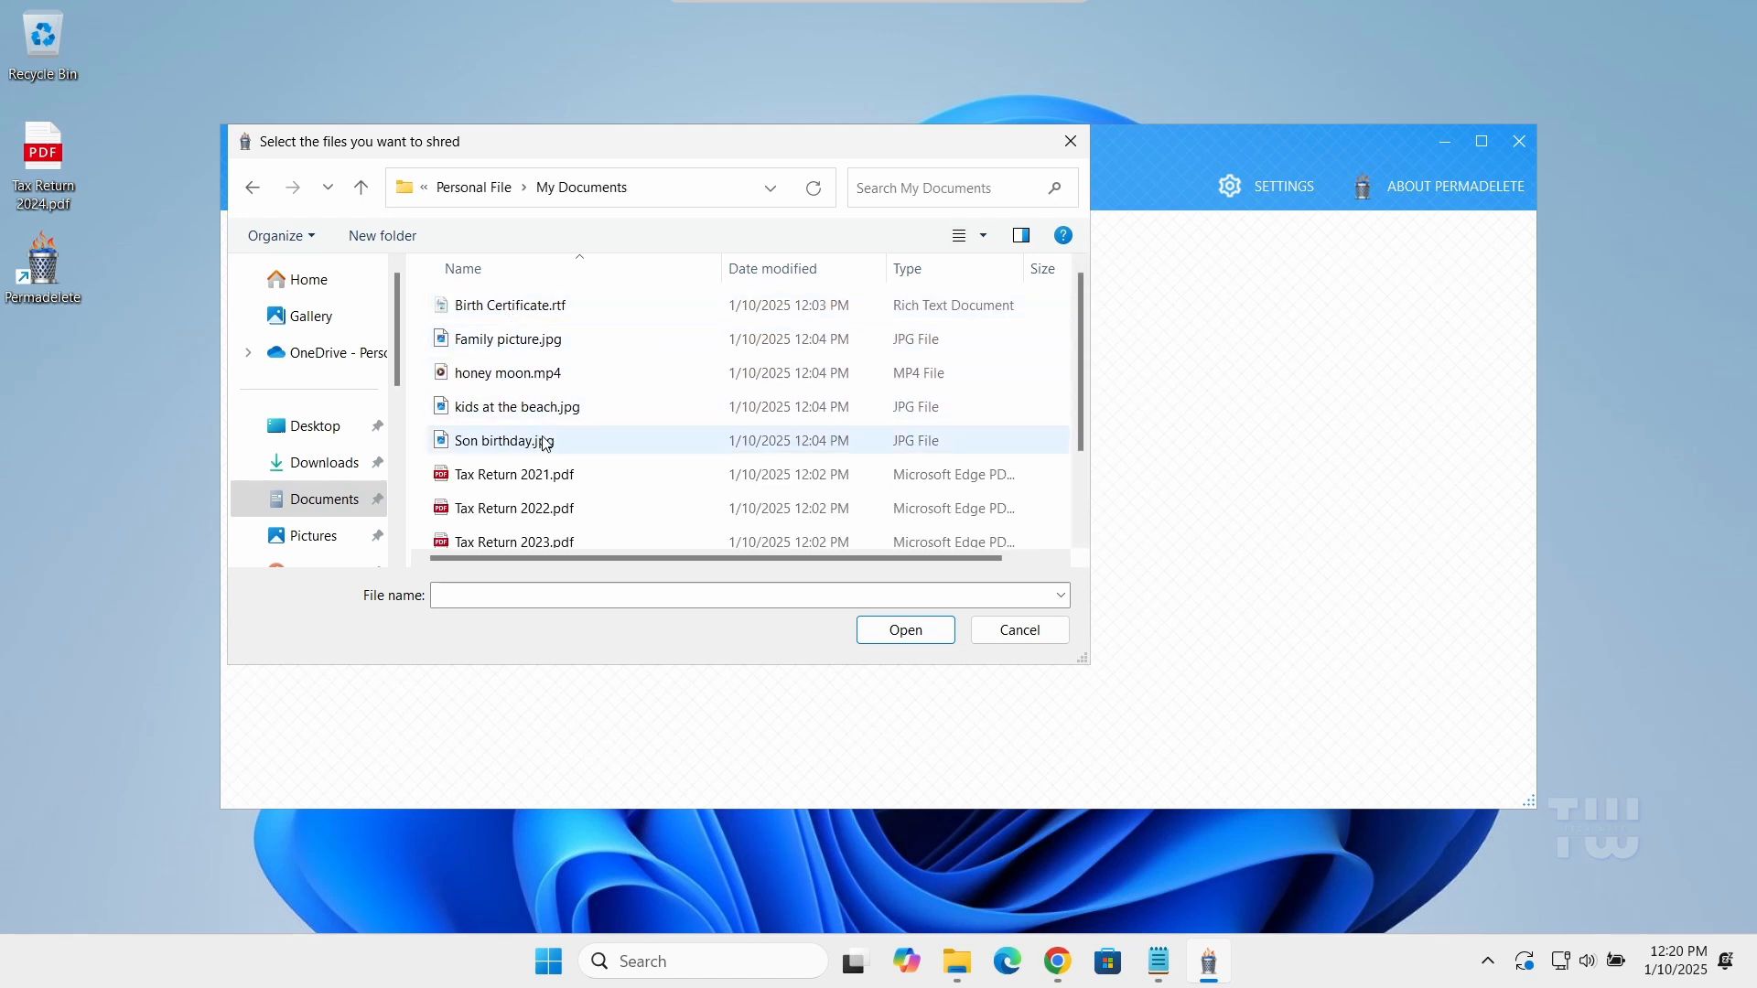
pyautogui.click(531, 474)
pyautogui.scroll(-1, 540, 476)
pyautogui.click(540, 497)
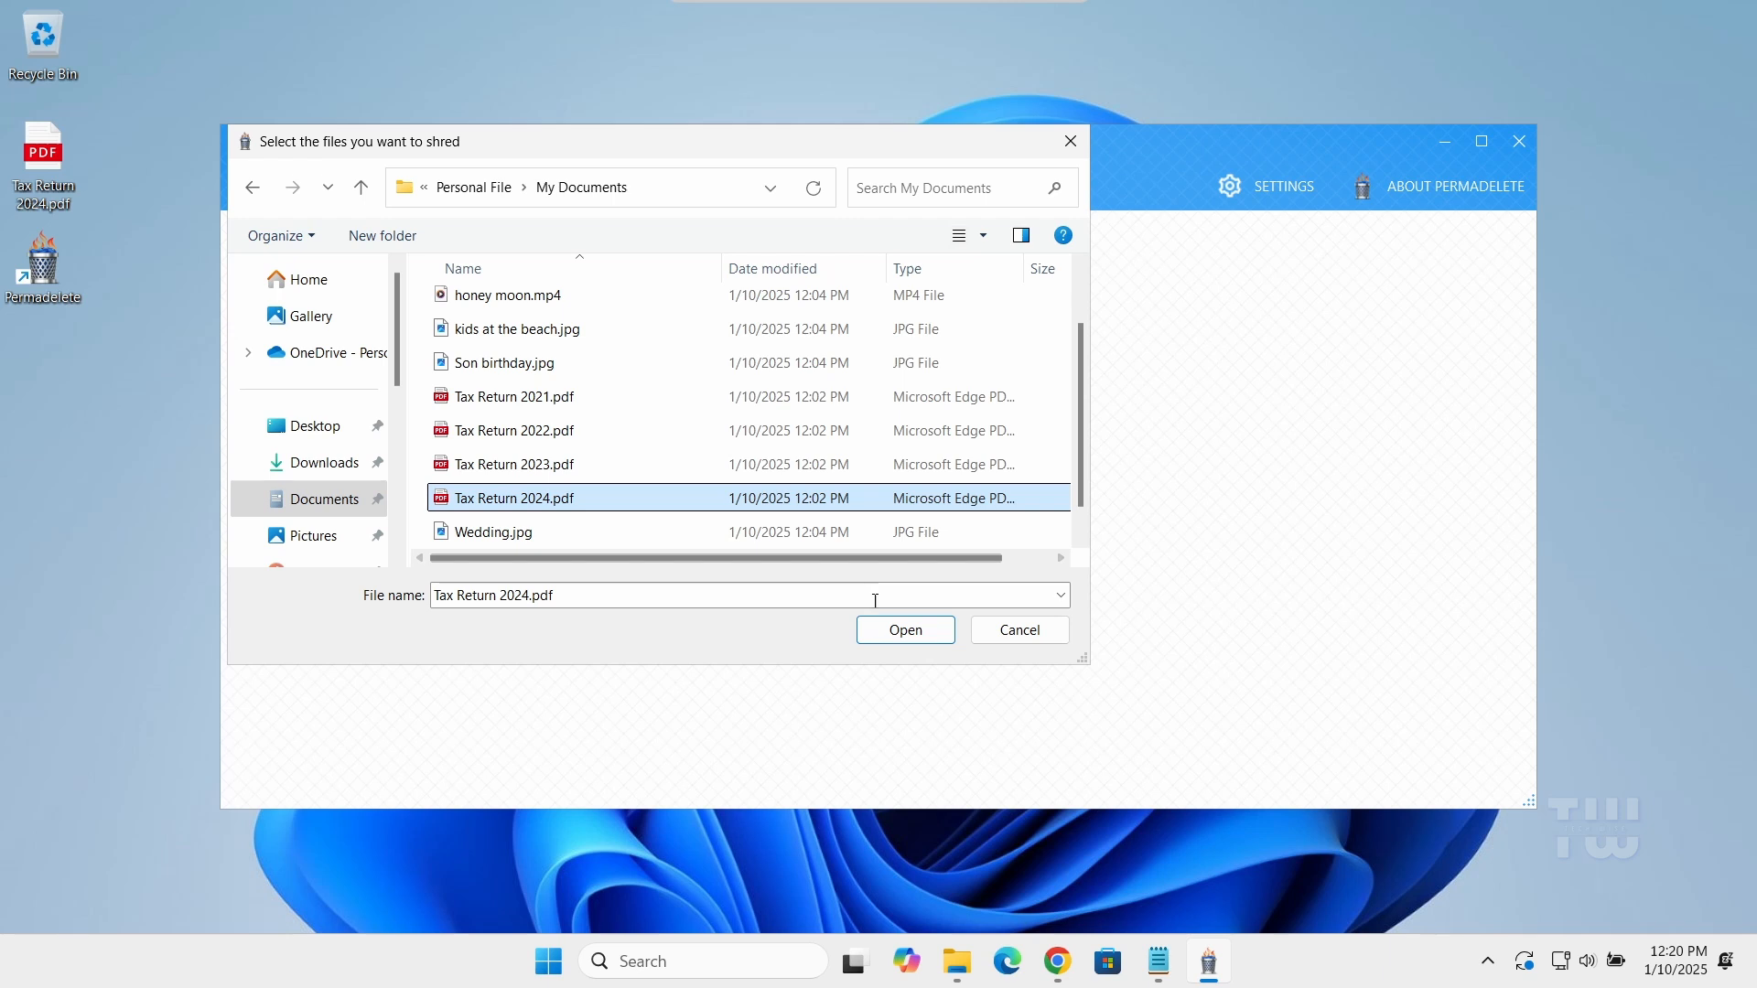
pyautogui.click(907, 629)
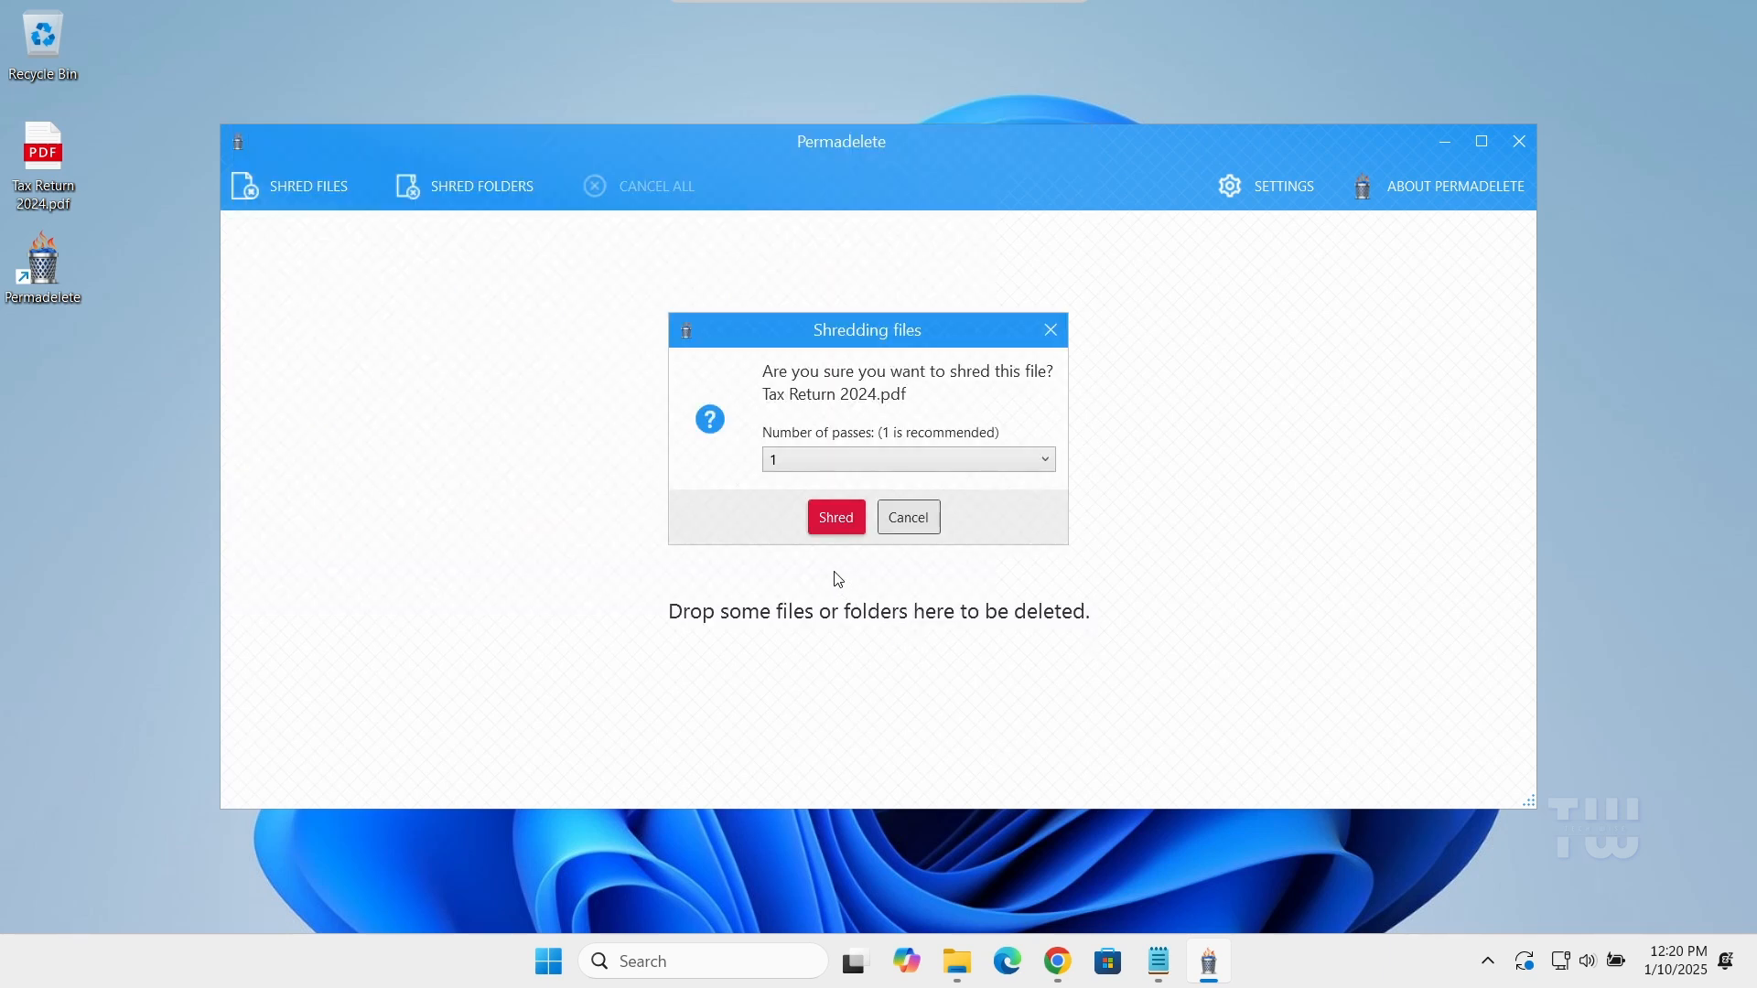
# Review the available numbers of passes, keep 1 pass, and shred Tax Return 2024.pdf
pyautogui.click(842, 458)
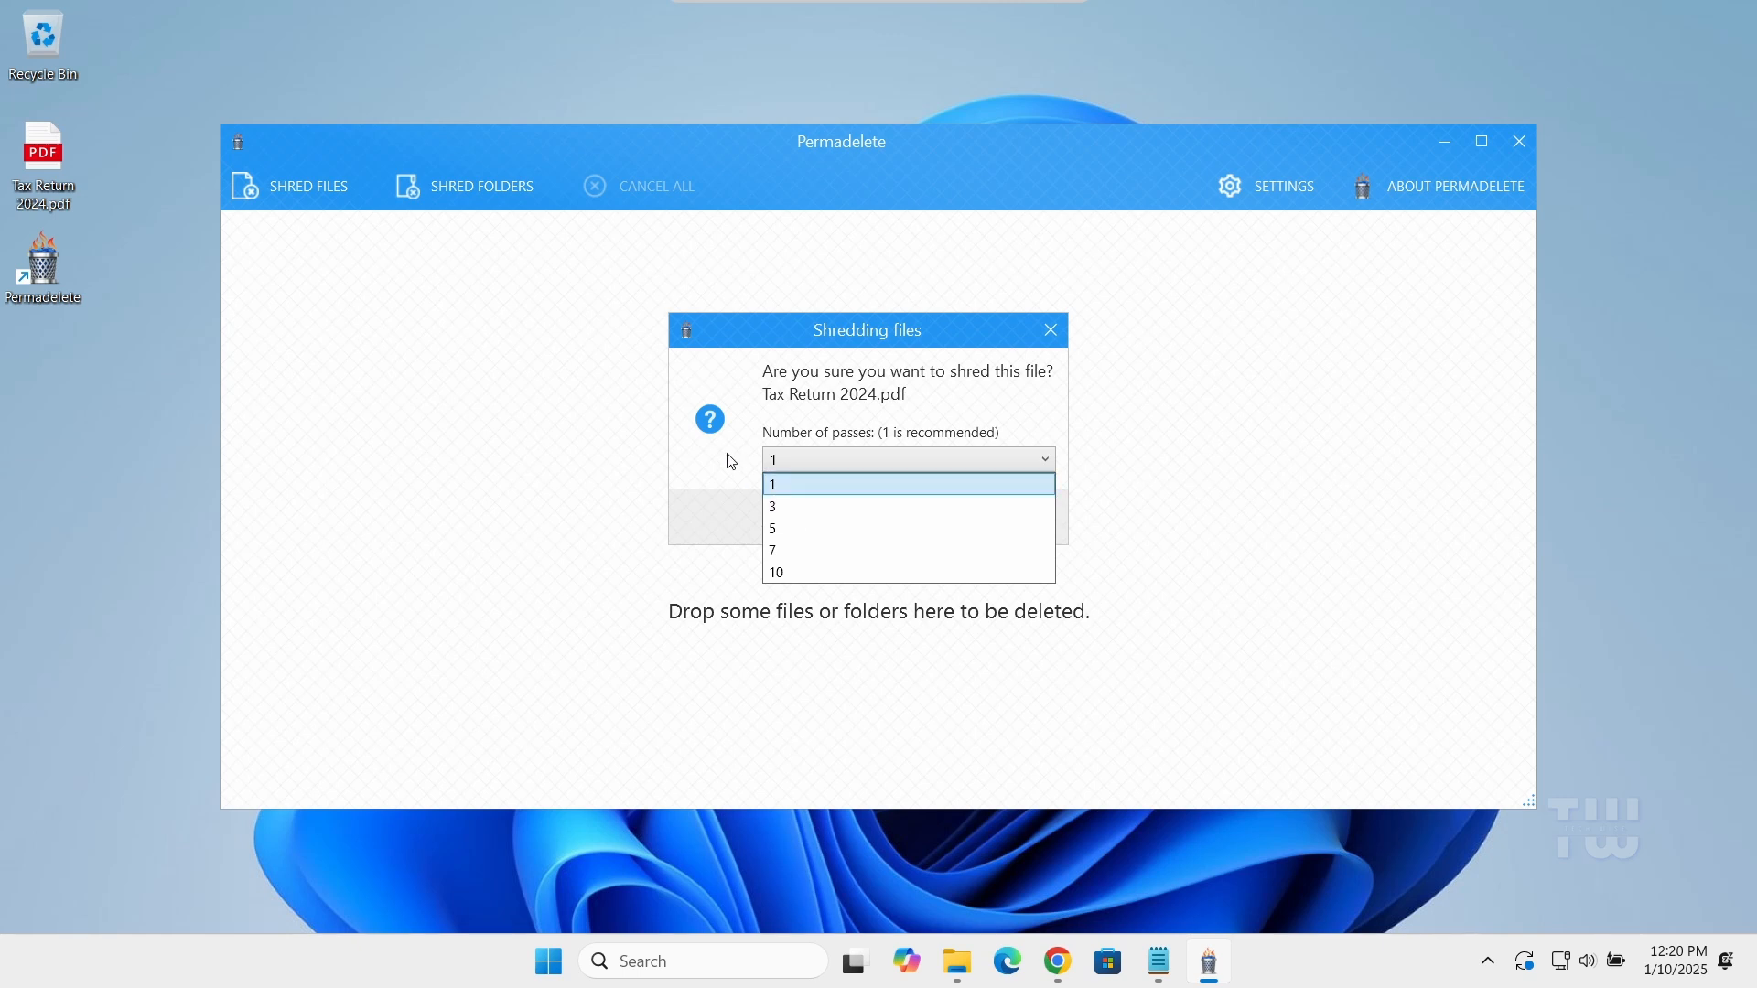
pyautogui.click(776, 458)
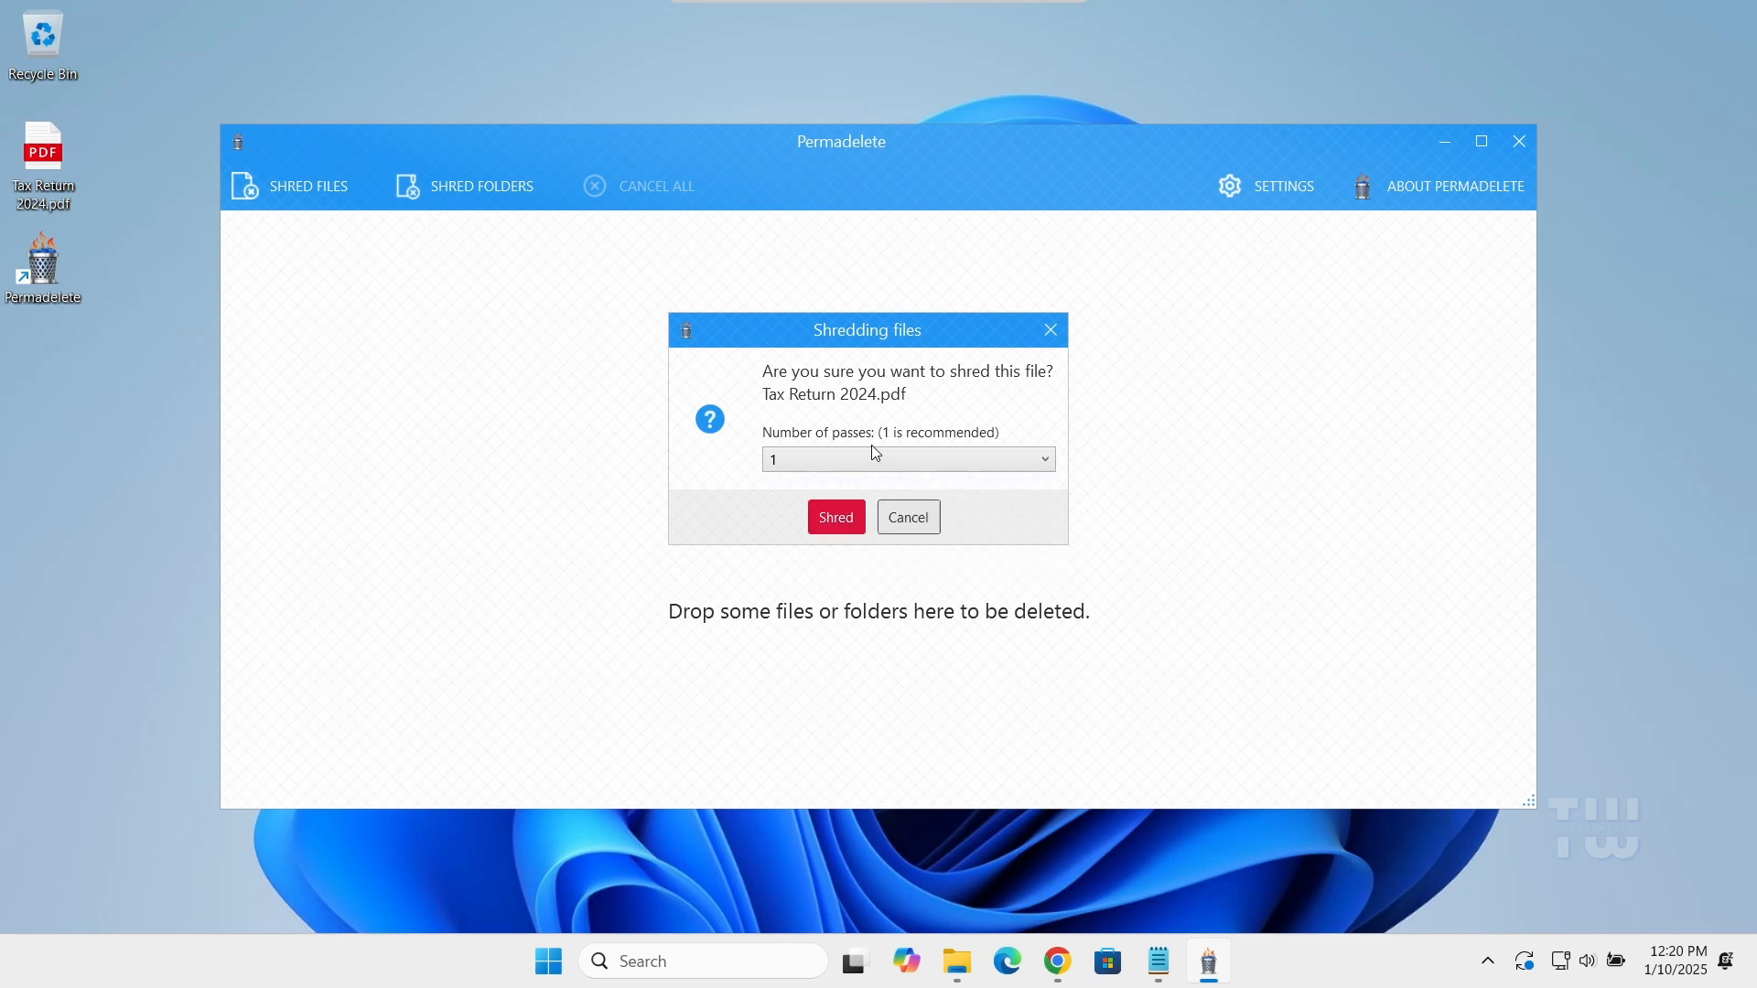
pyautogui.click(823, 471)
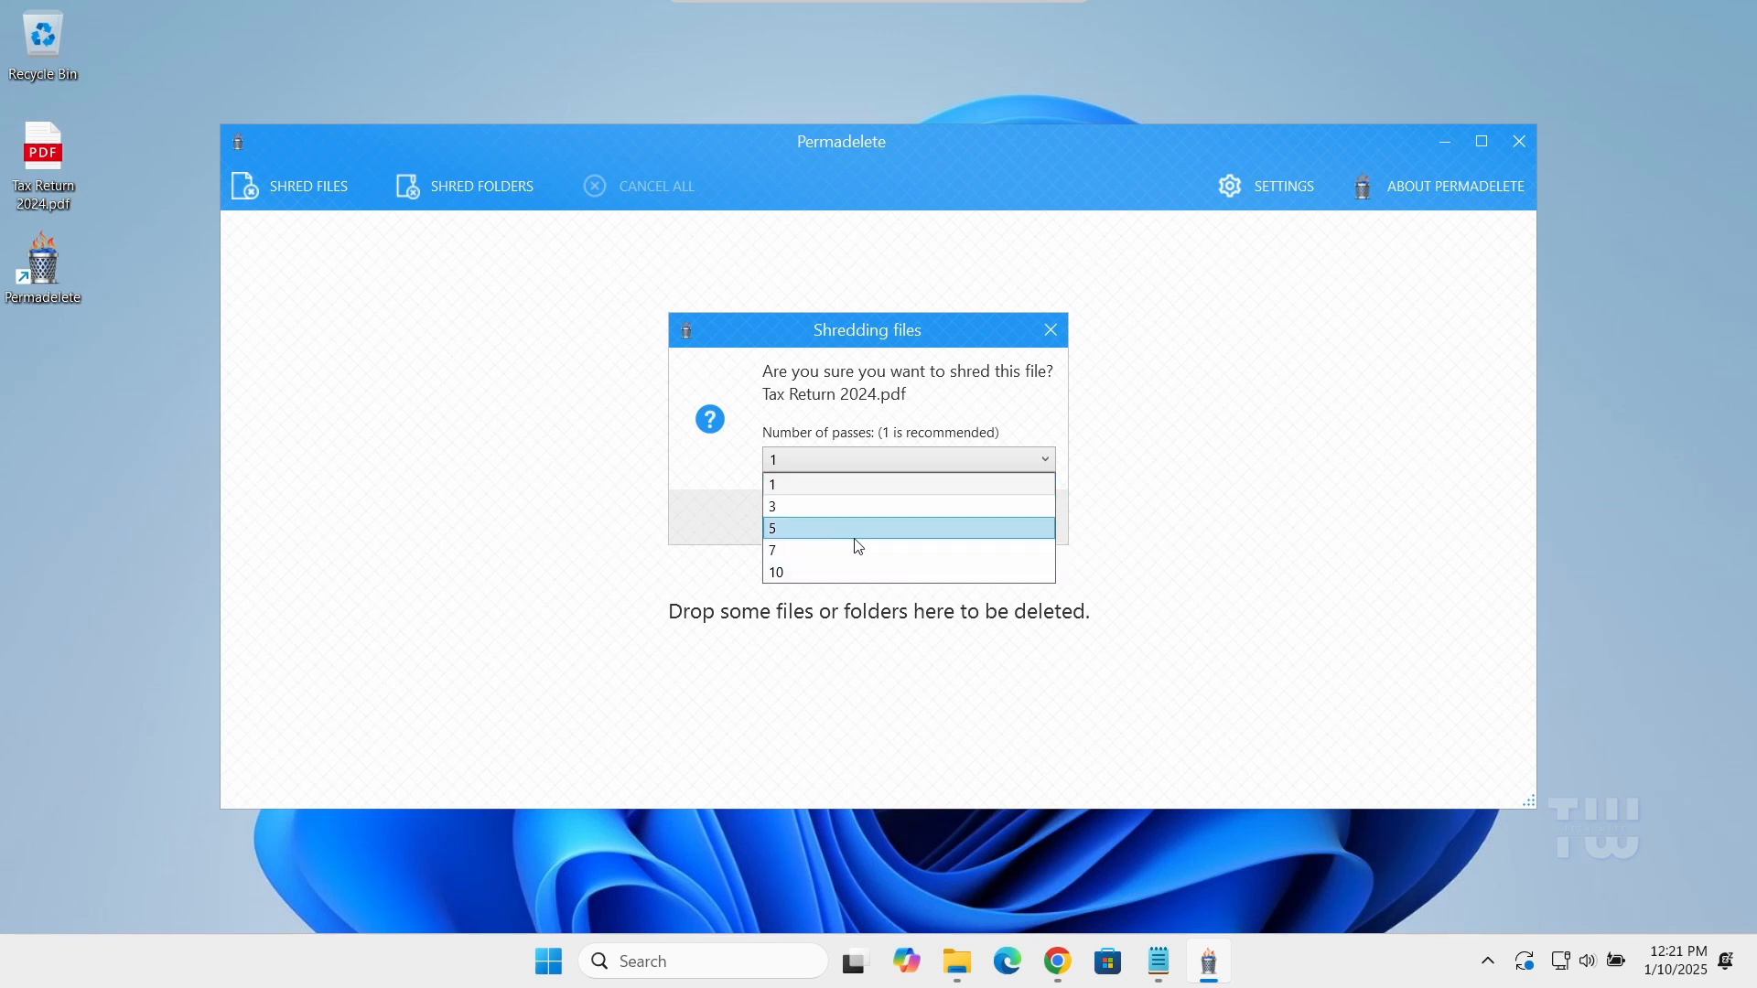
pyautogui.click(714, 482)
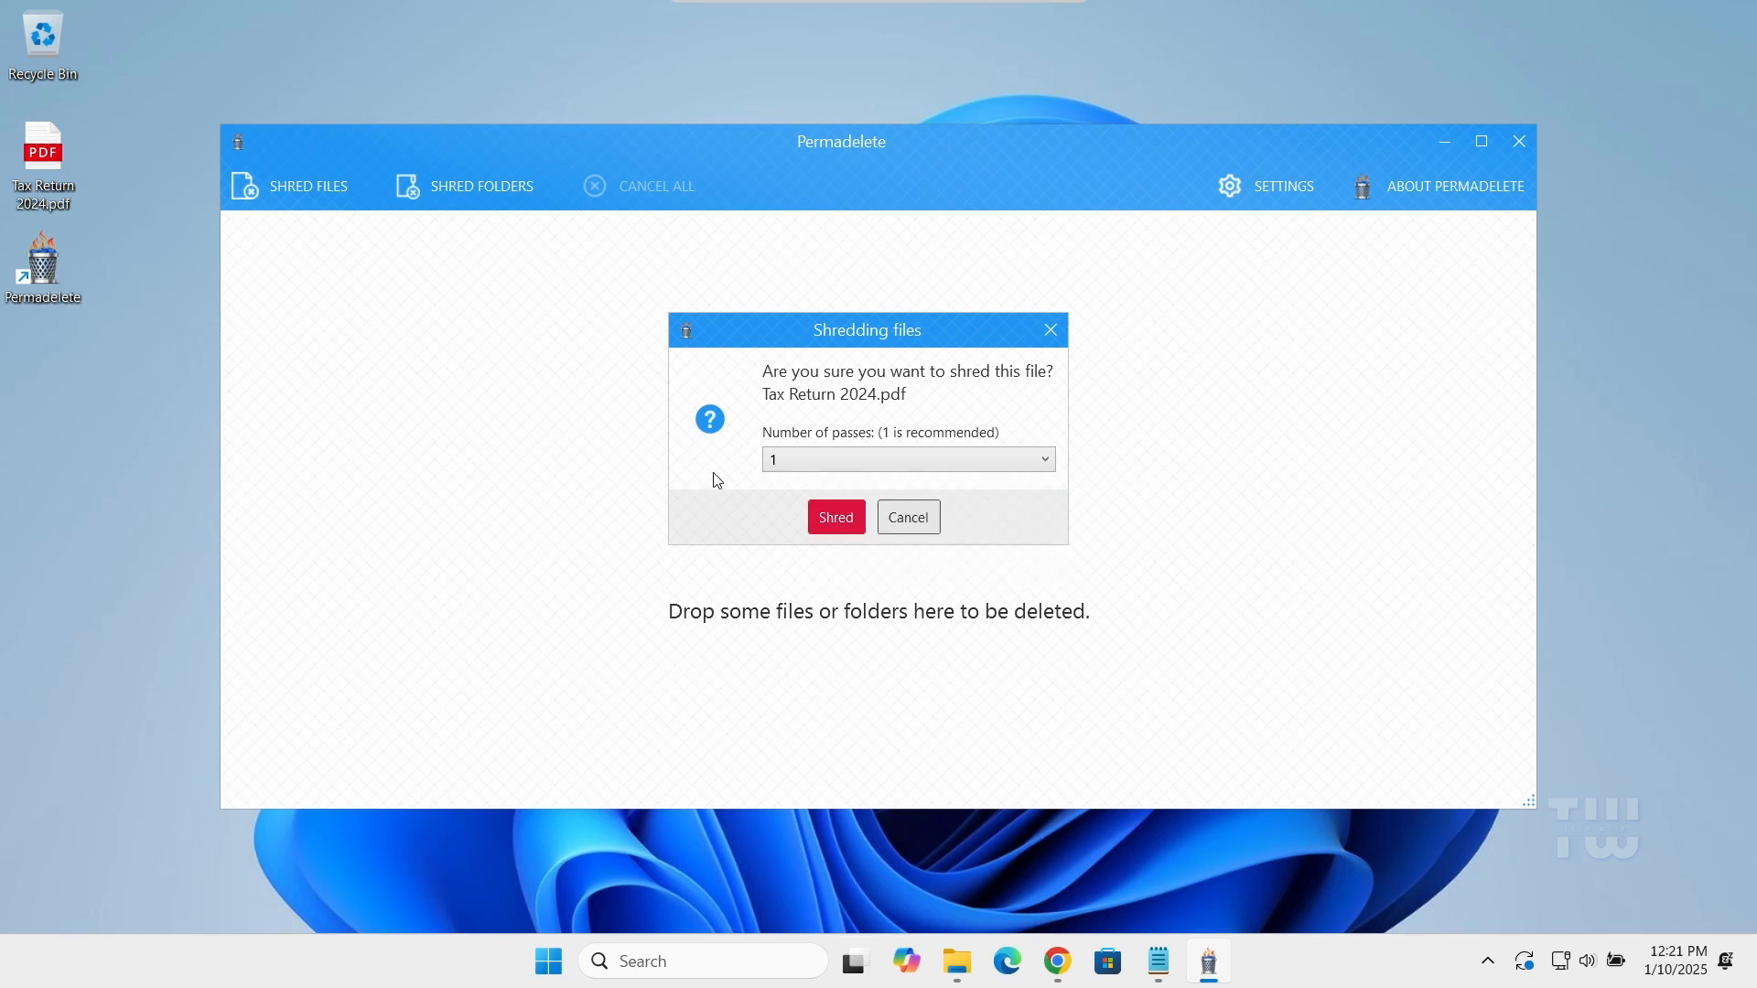
pyautogui.click(830, 515)
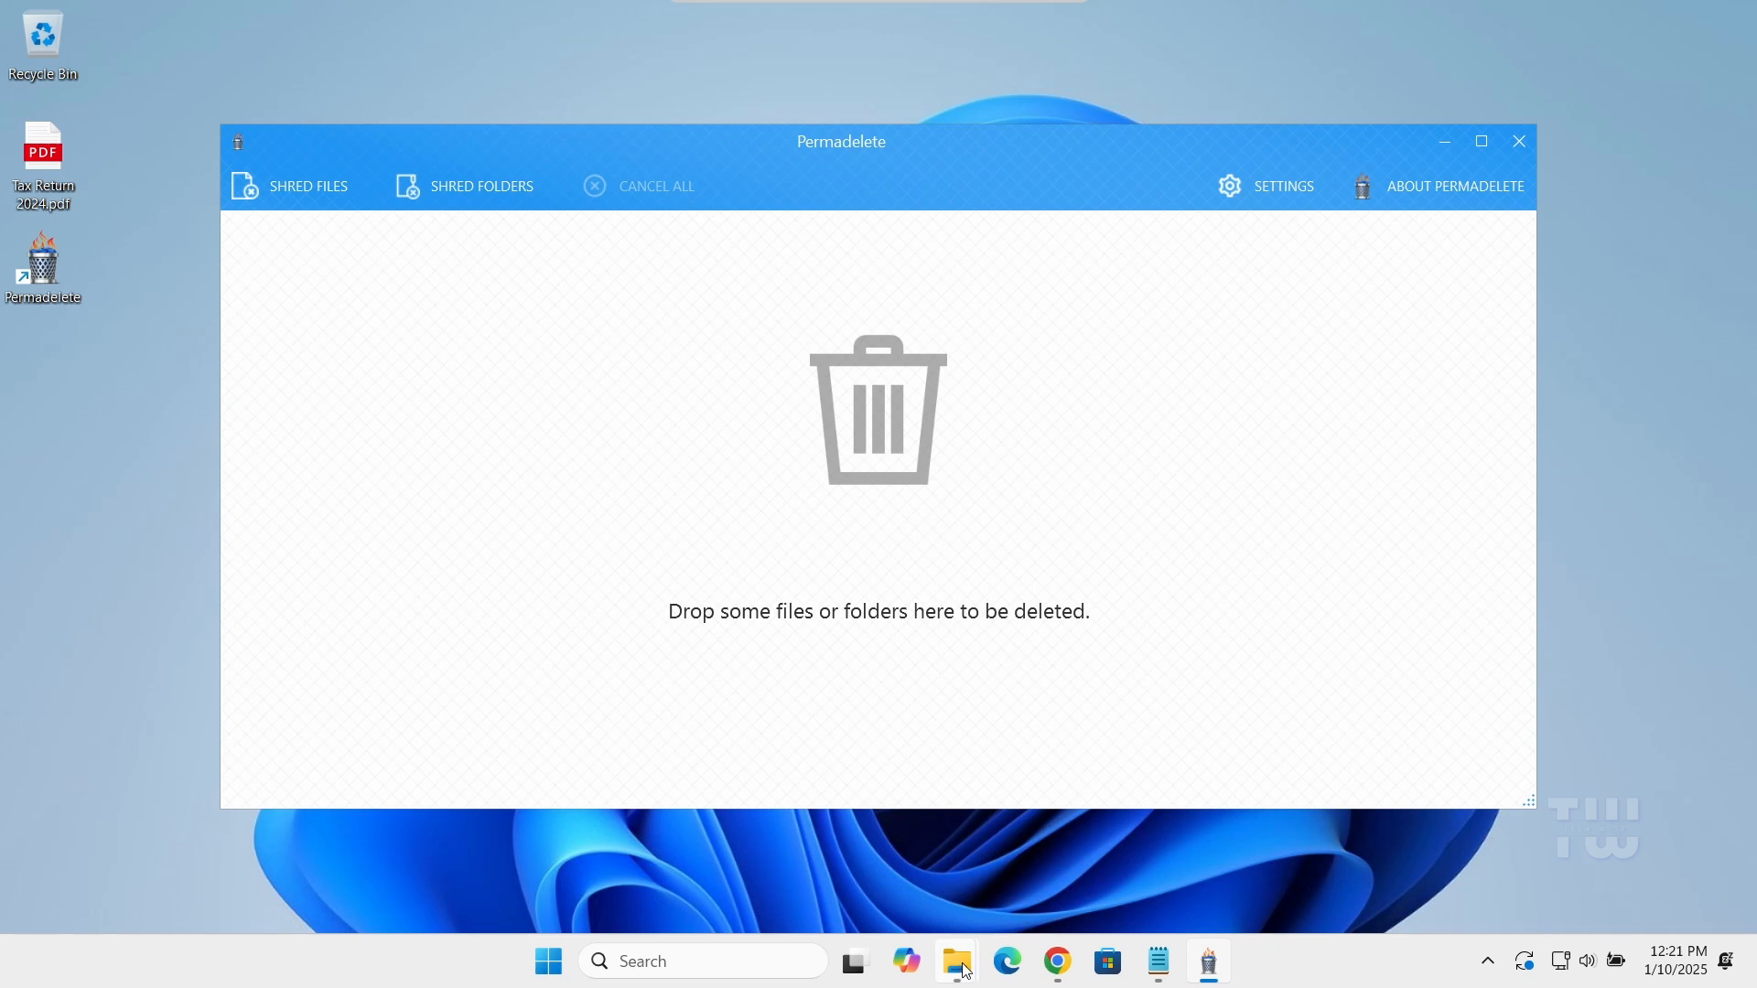
# Check the My Documents folder in File Explorer for Tax Return 2024.pdf, and minimize the folder window
pyautogui.moveTo(966, 971)
pyautogui.click(883, 865)
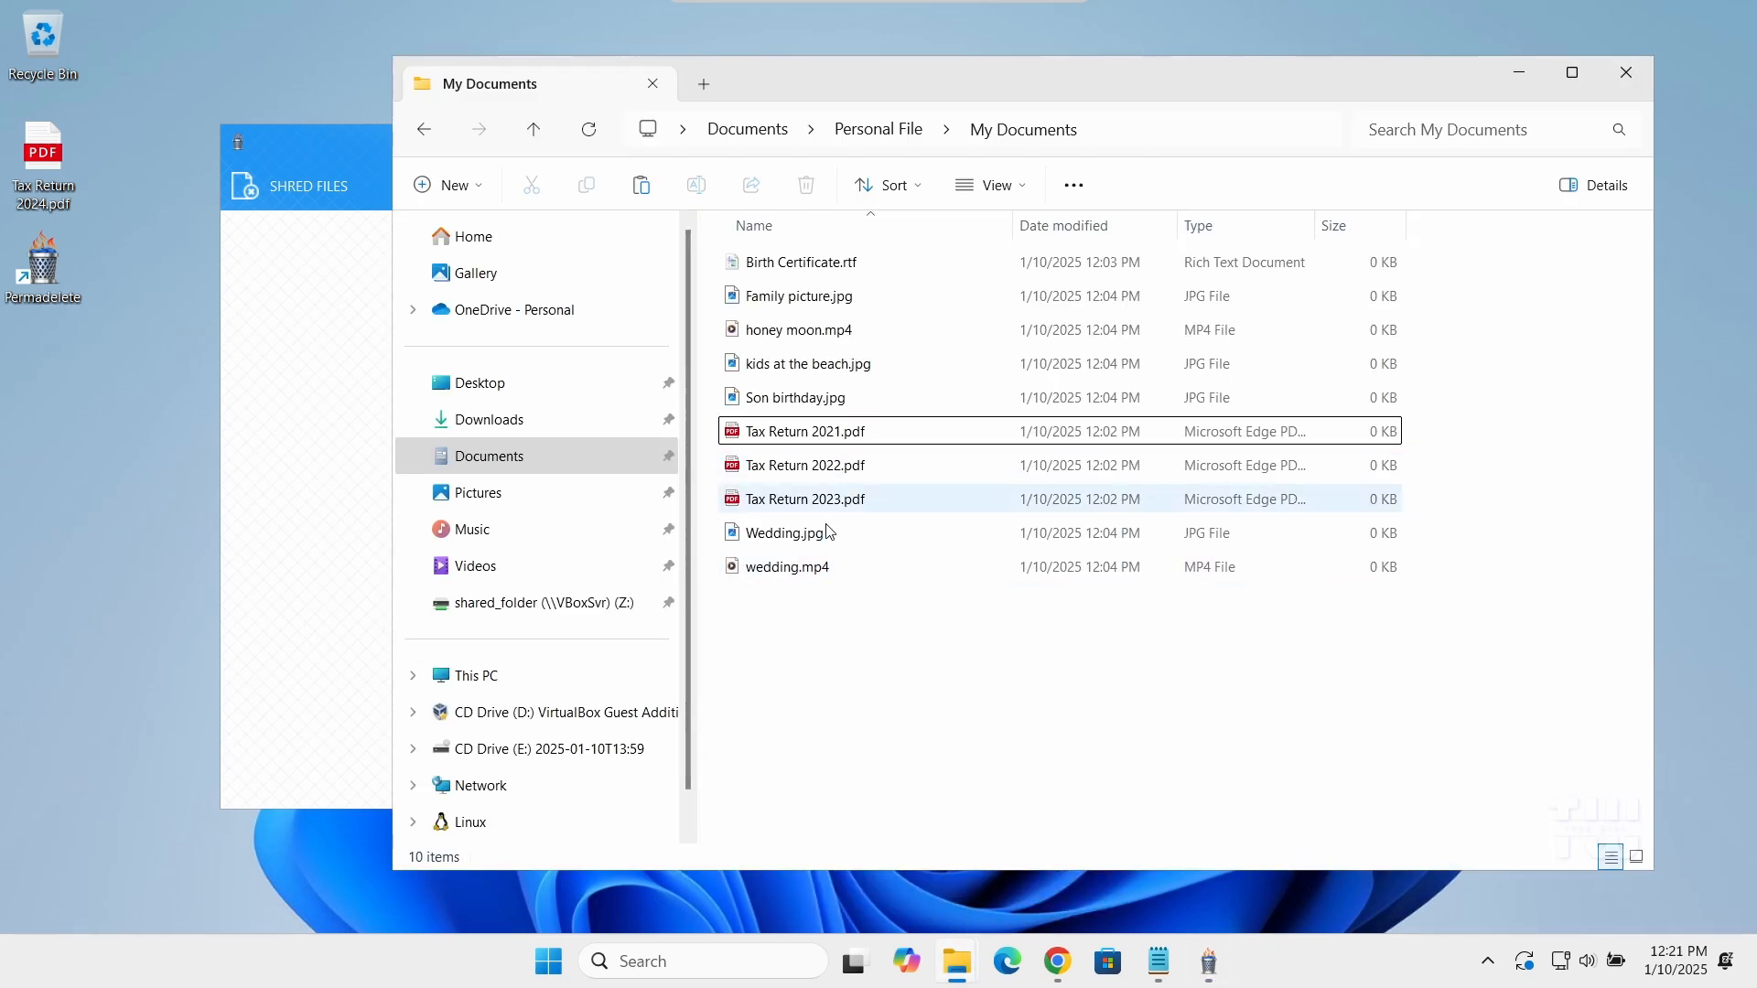
pyautogui.click(1520, 77)
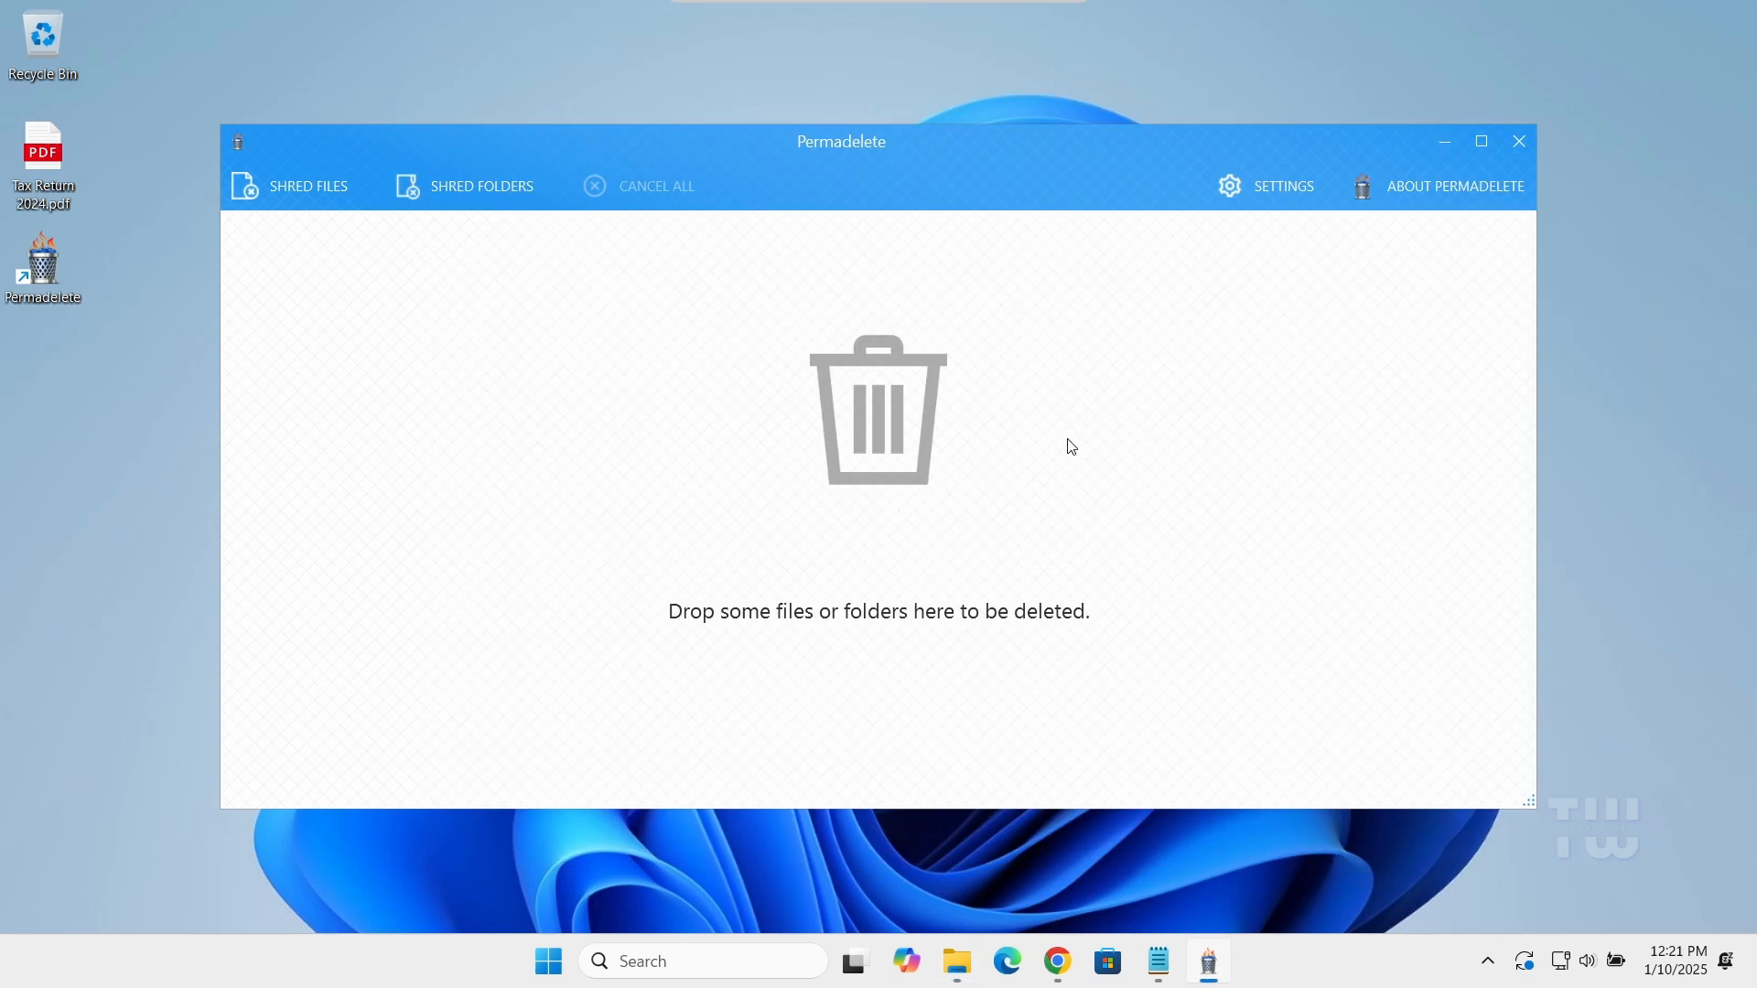
# Select all the remaining files in My Documents and shred them with 1 pass
pyautogui.click(322, 193)
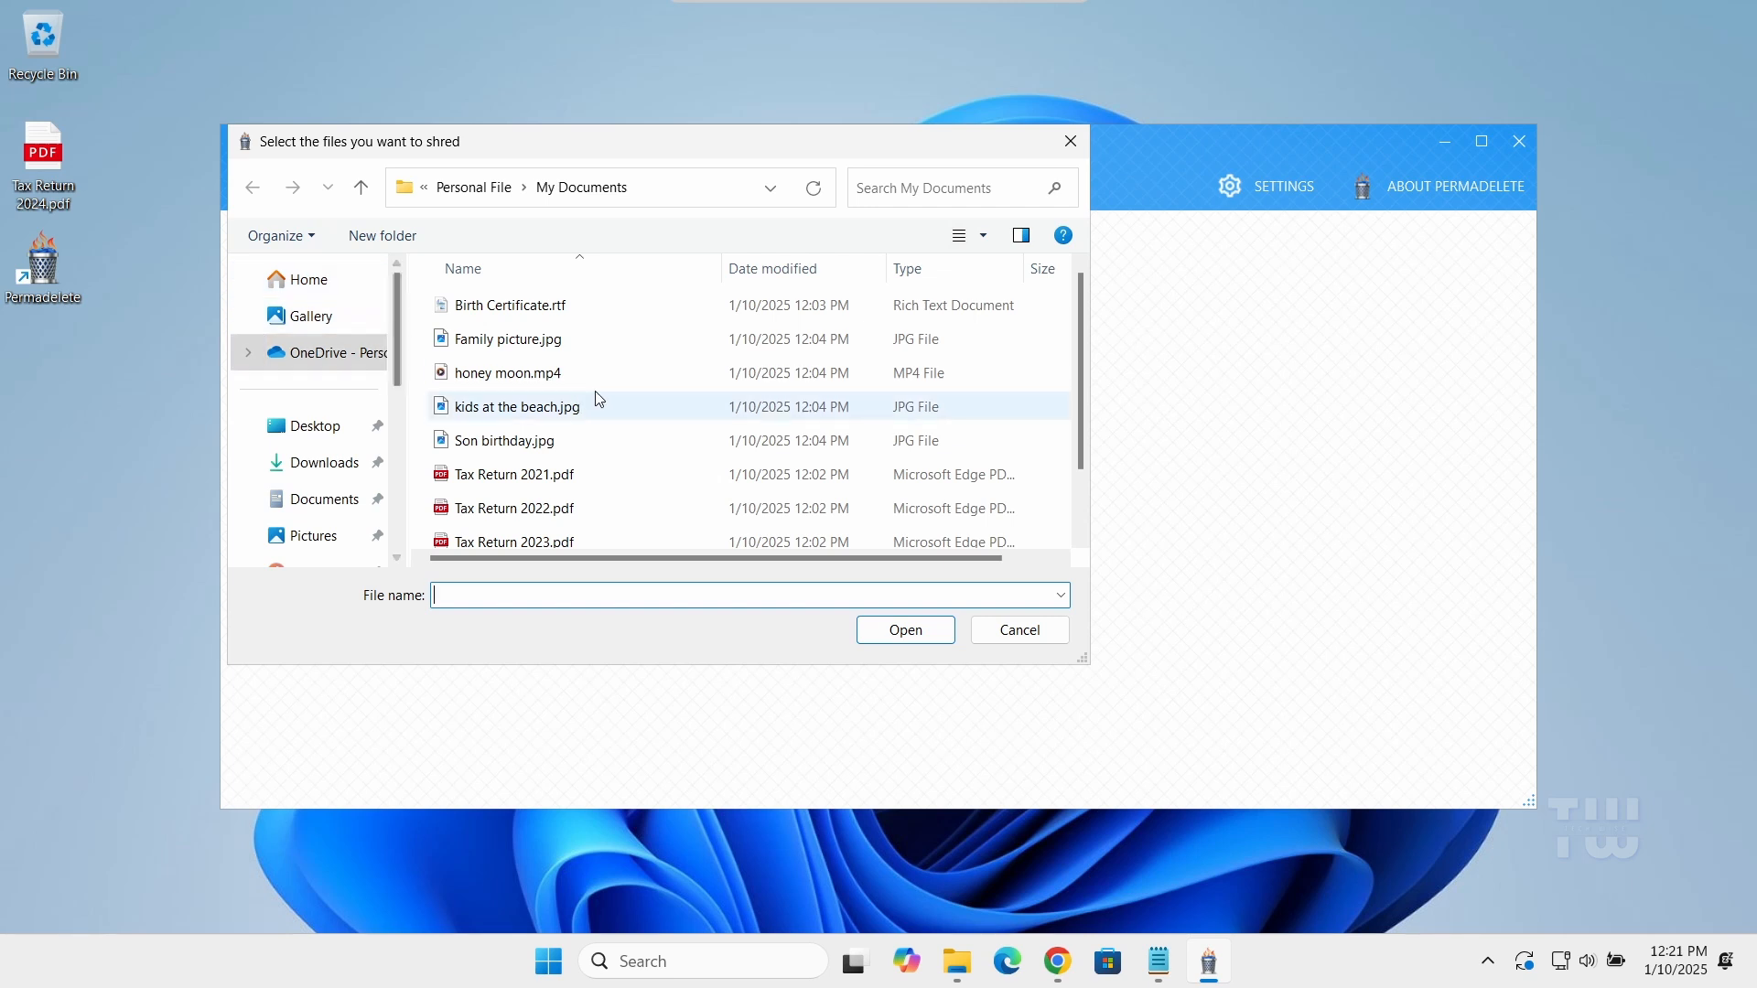
pyautogui.moveTo(630, 297); pyautogui.dragTo(529, 558)
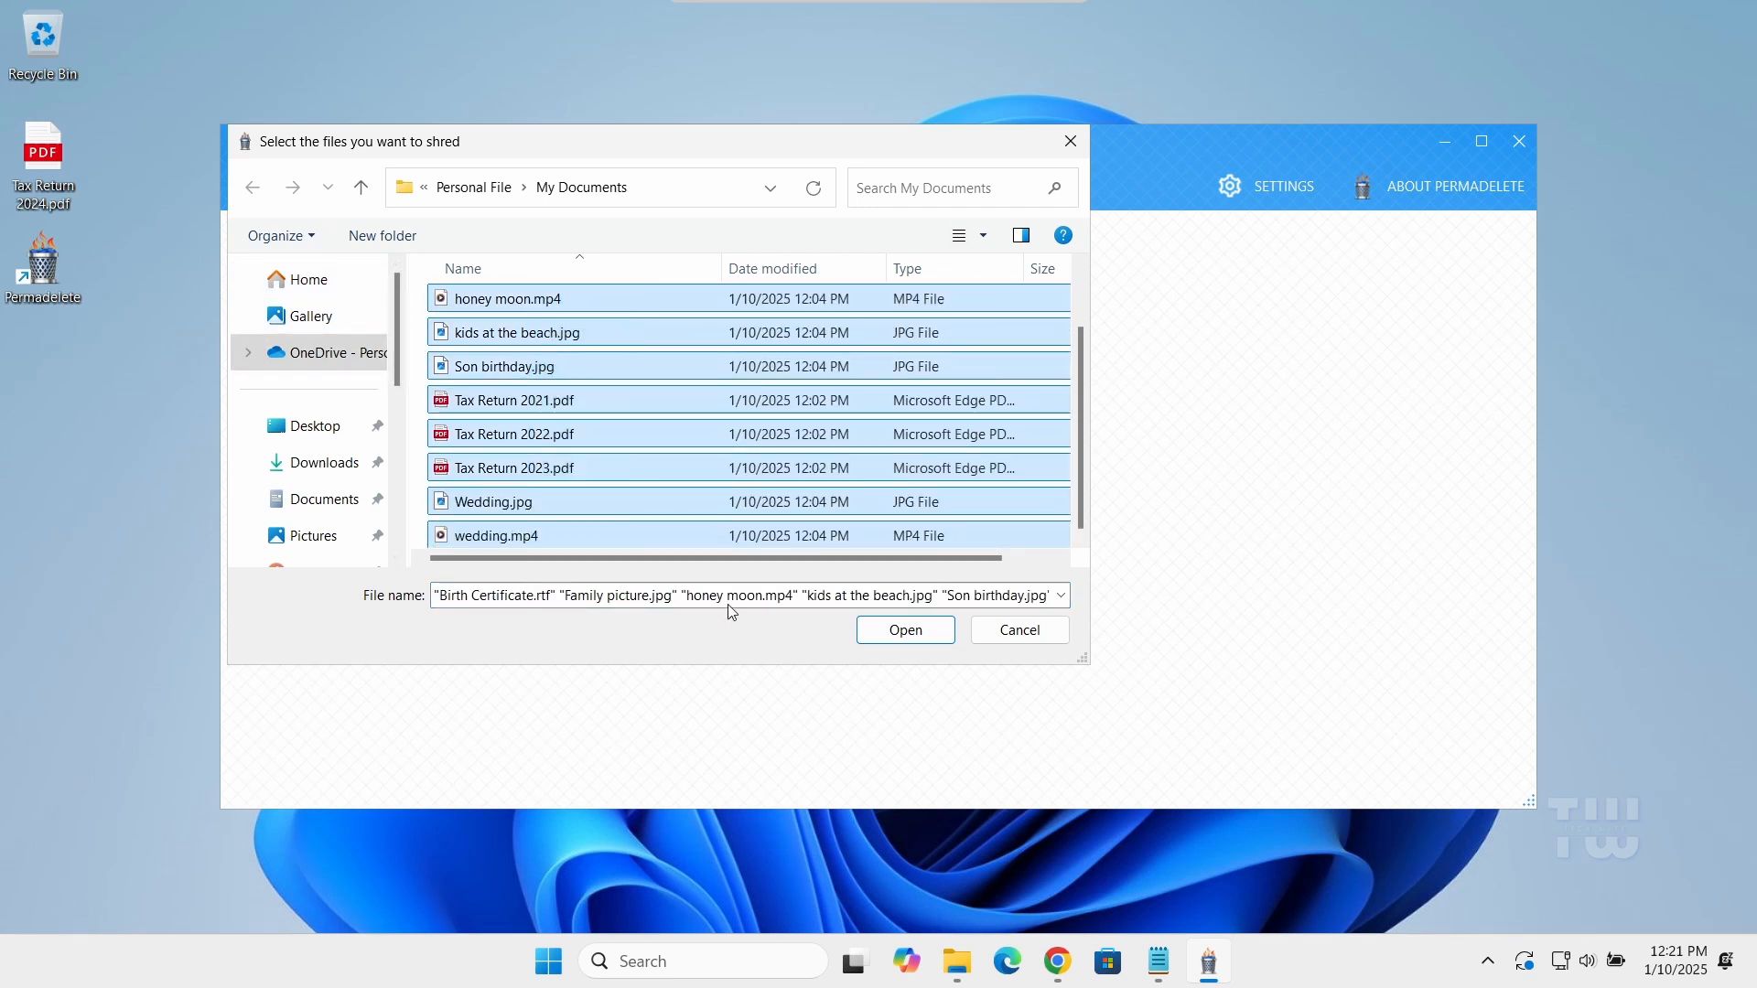
pyautogui.click(904, 632)
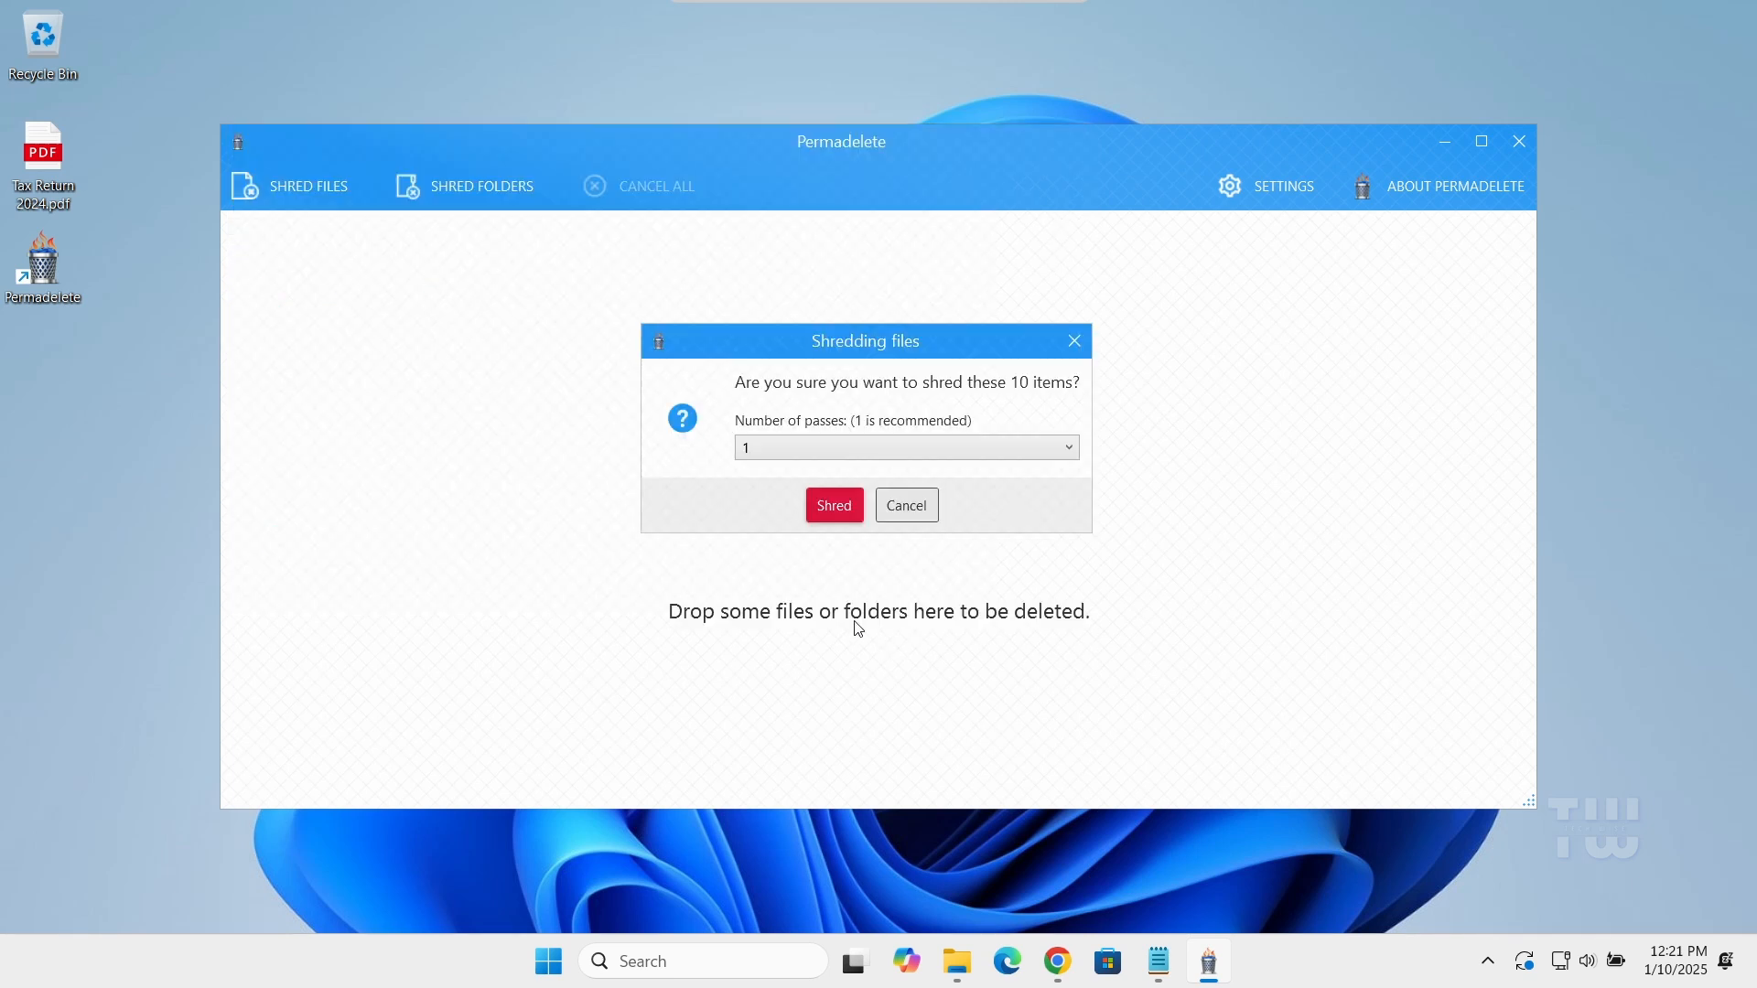
pyautogui.click(833, 508)
# Check the contents of the My Documents folder in File Explorer and return to Permadelete
pyautogui.moveTo(956, 947)
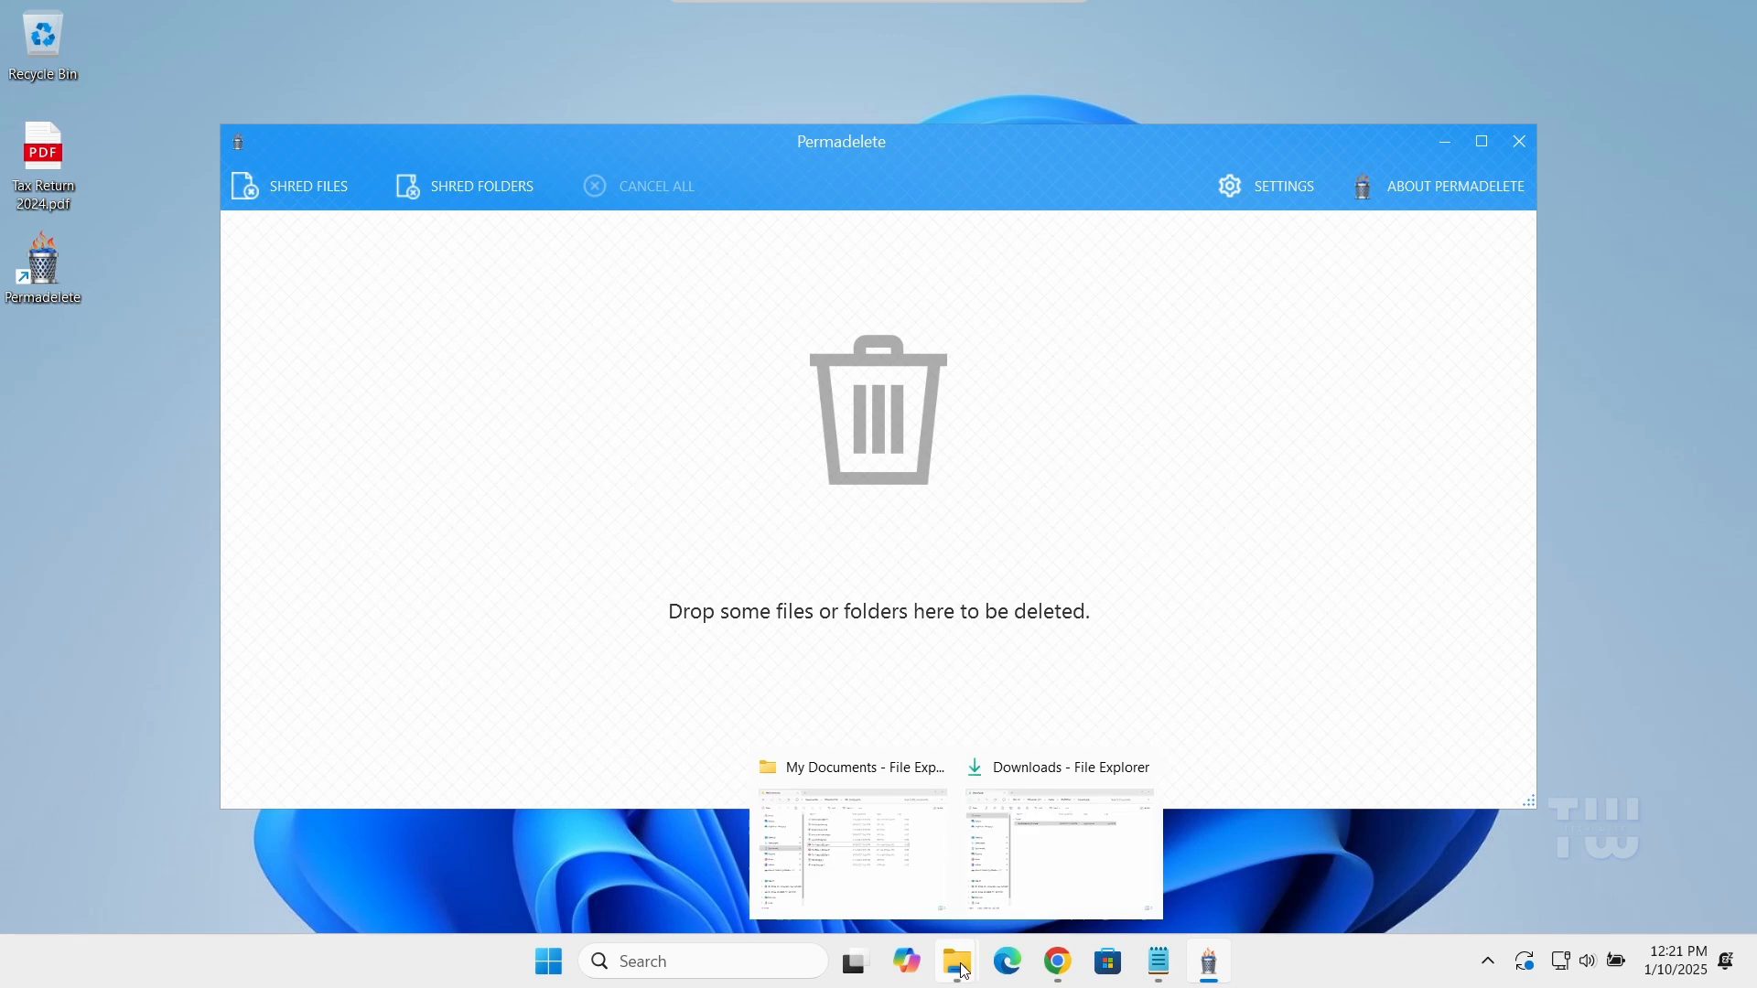
pyautogui.click(880, 883)
pyautogui.click(366, 366)
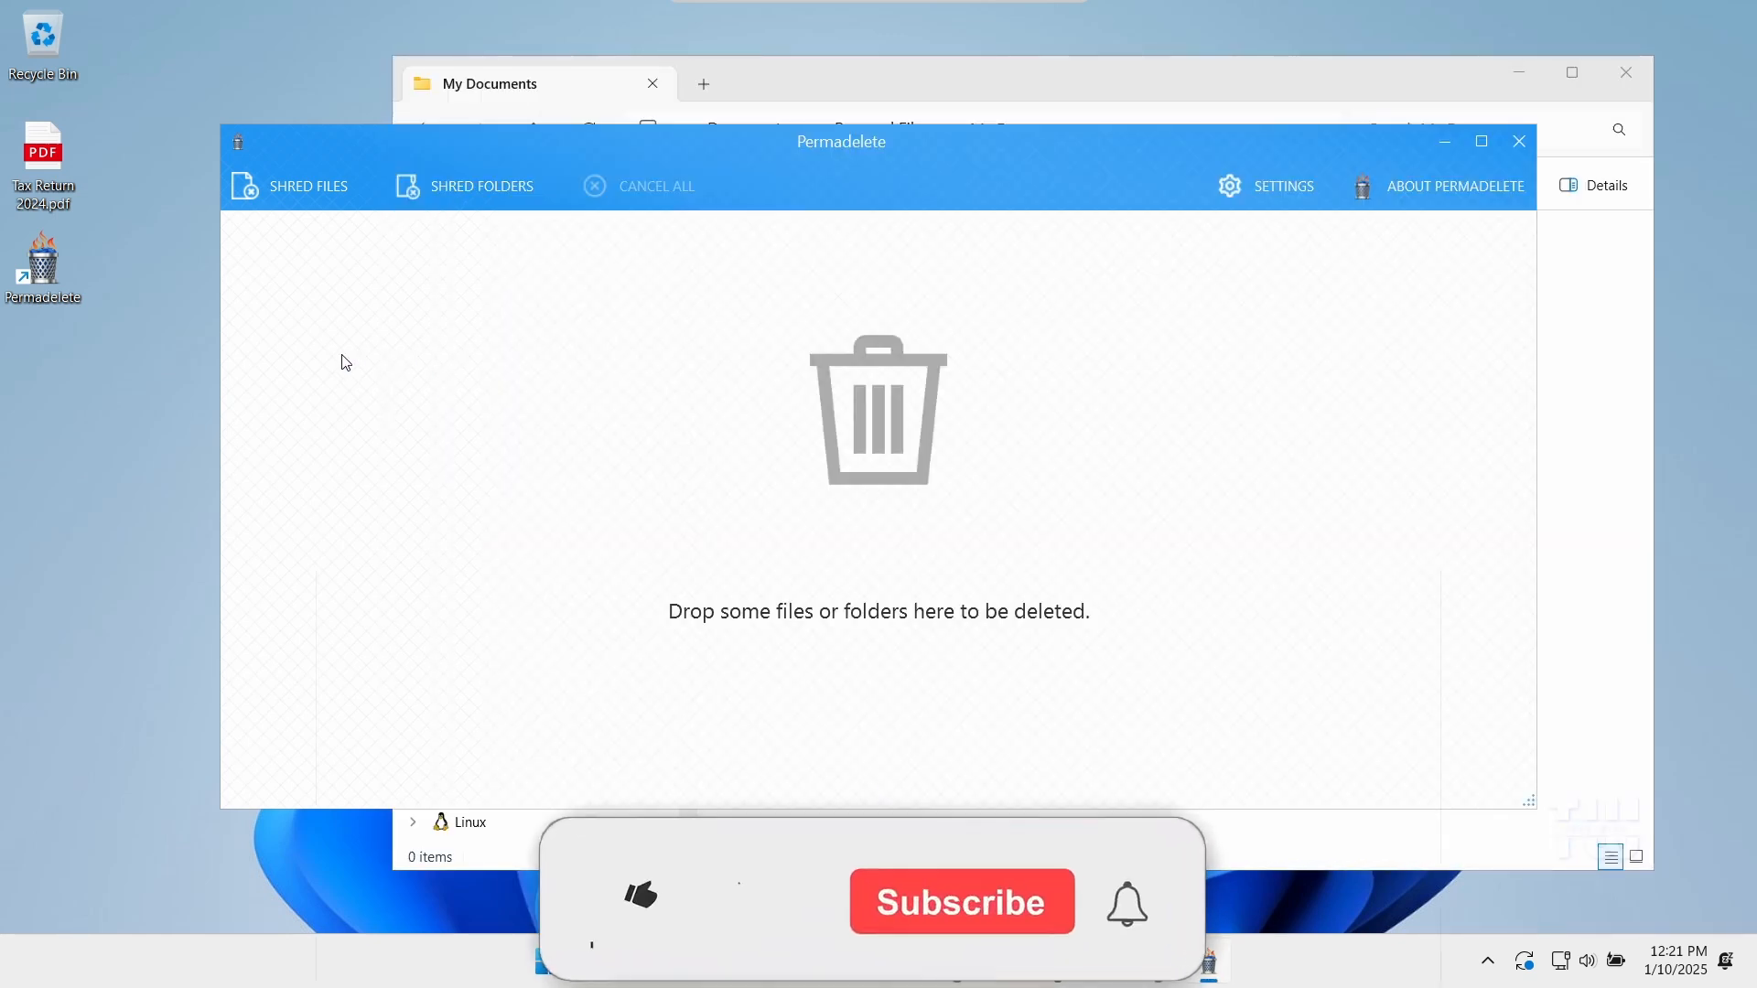